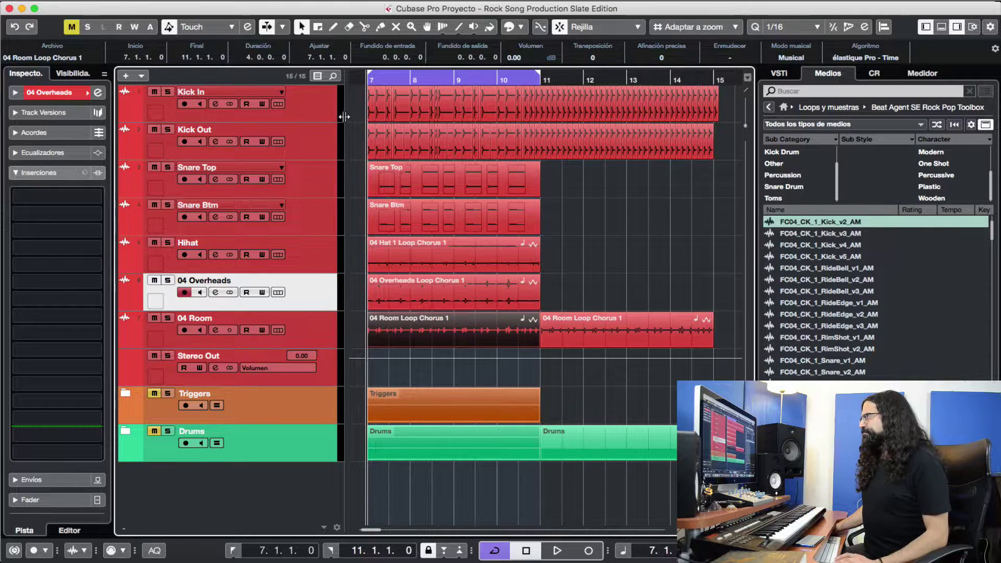
Enlarge the Kick In track and examine its first kick samples closely at bar 7.
click(328, 120)
key(z)
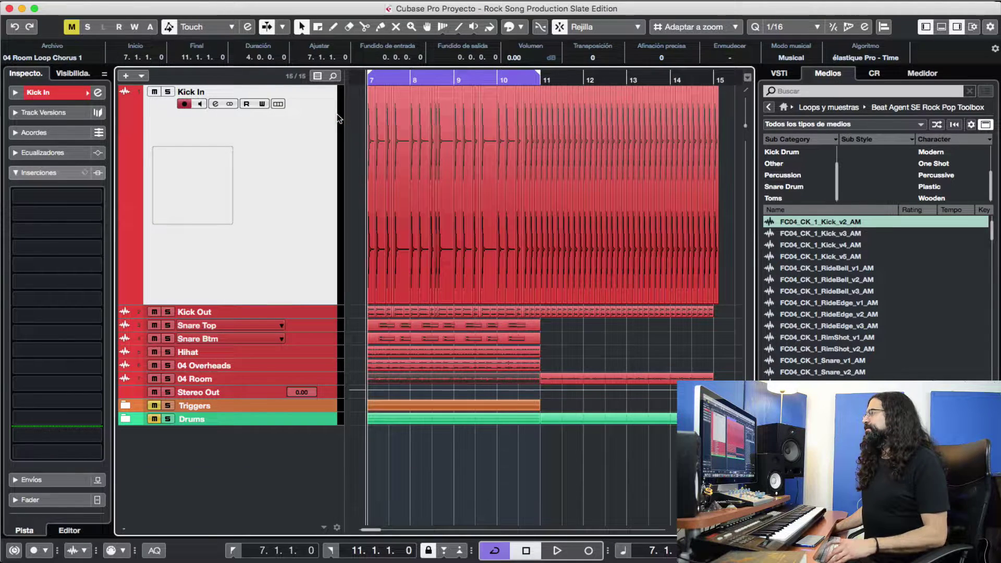
key(h)
key(h)
key(h)
key(h)
key(h)
key(h)
key(h)
key(h)
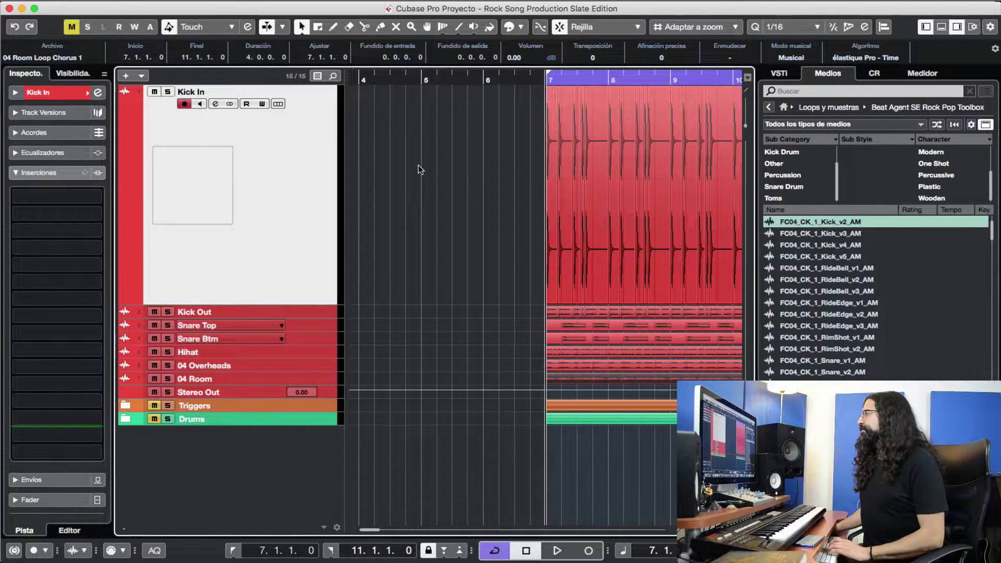
key(h)
key(h)
key(h)
key(h)
key(h)
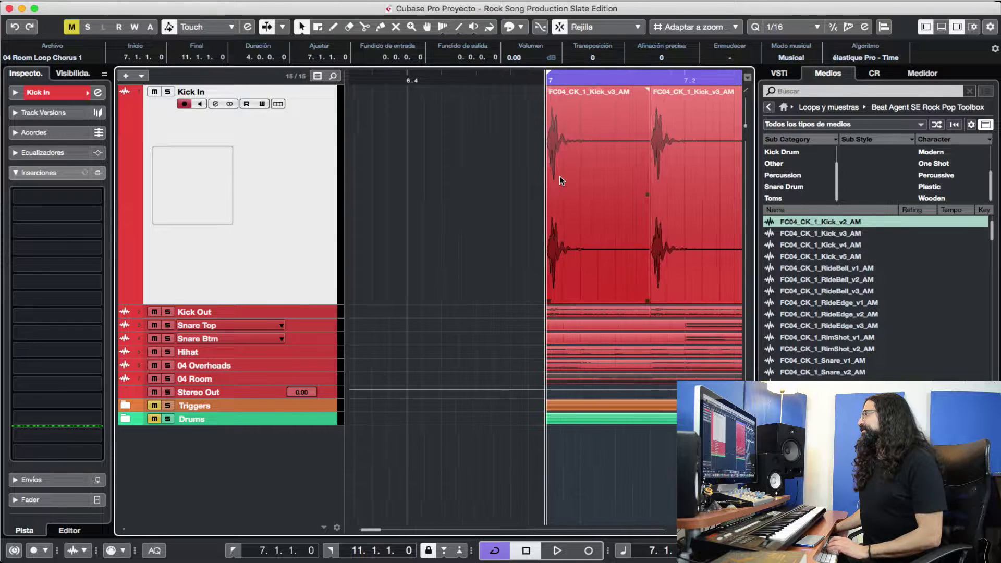
Examine the individual kick sample events across bars 7 and 8 of the Kick In track.
click(560, 174)
key(g)
key(g)
key(g)
key(g)
key(g)
key(g)
key(g)
key(g)
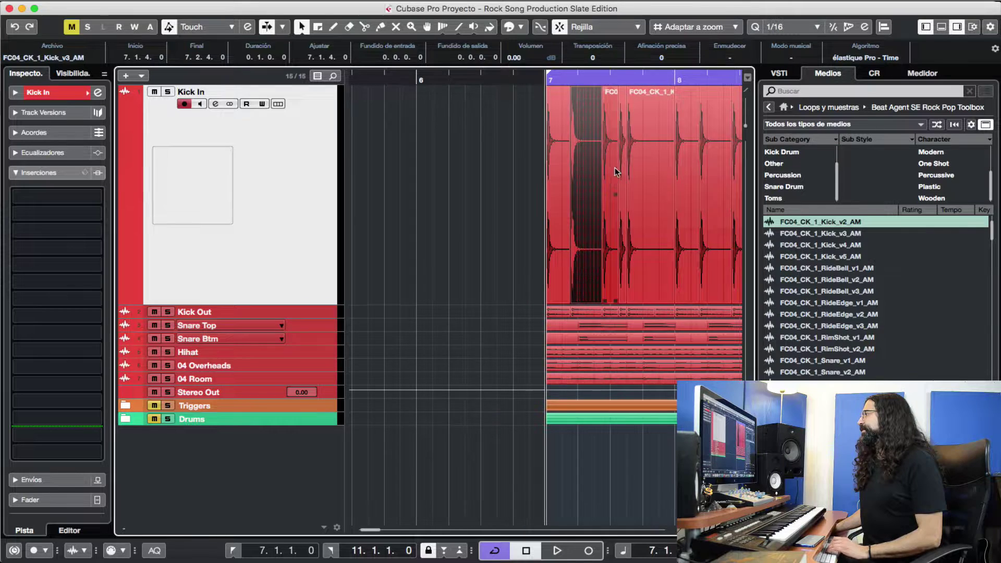
click(631, 179)
key(h)
key(h)
key(h)
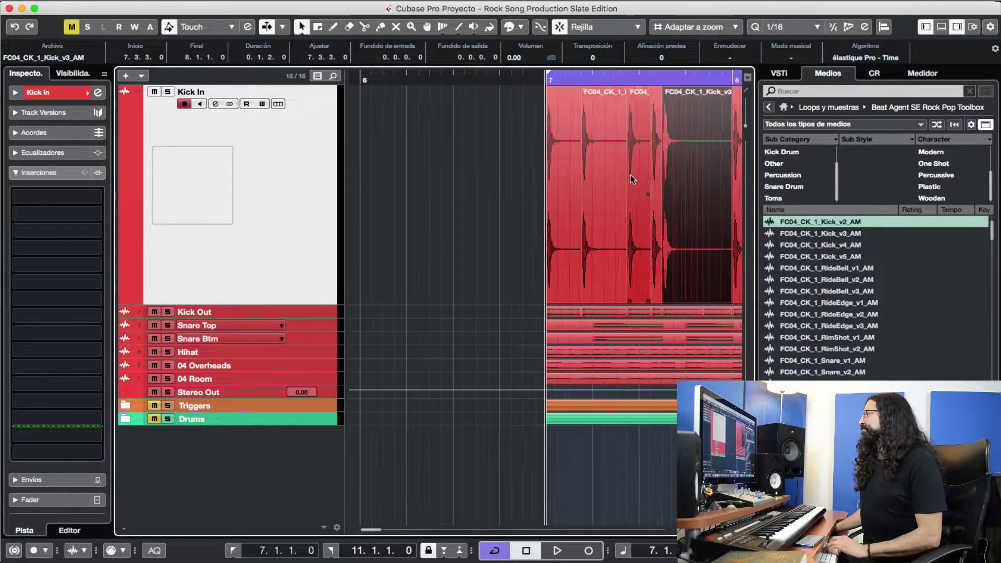
click(701, 180)
key(g)
key(g)
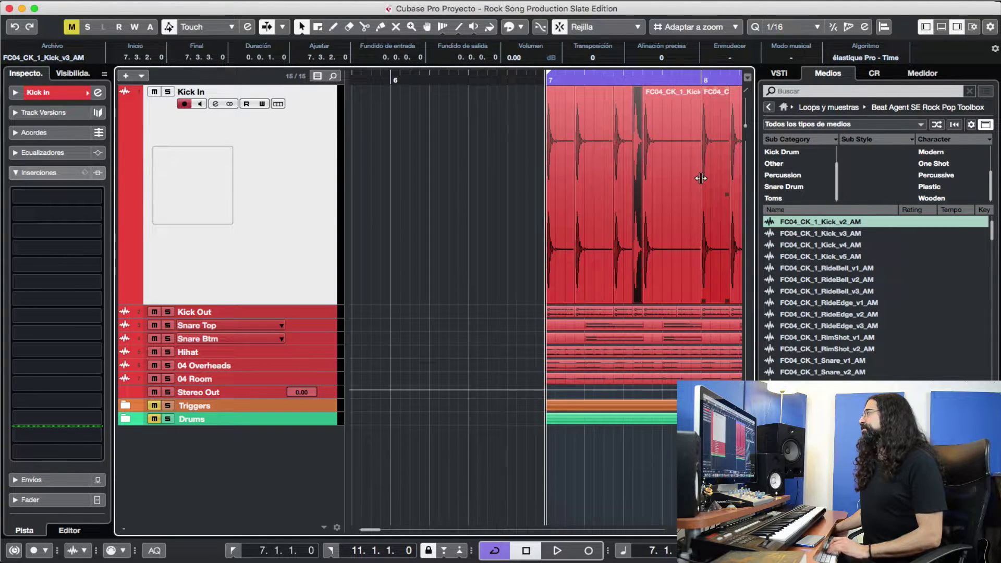
click(677, 178)
key(g)
key(g)
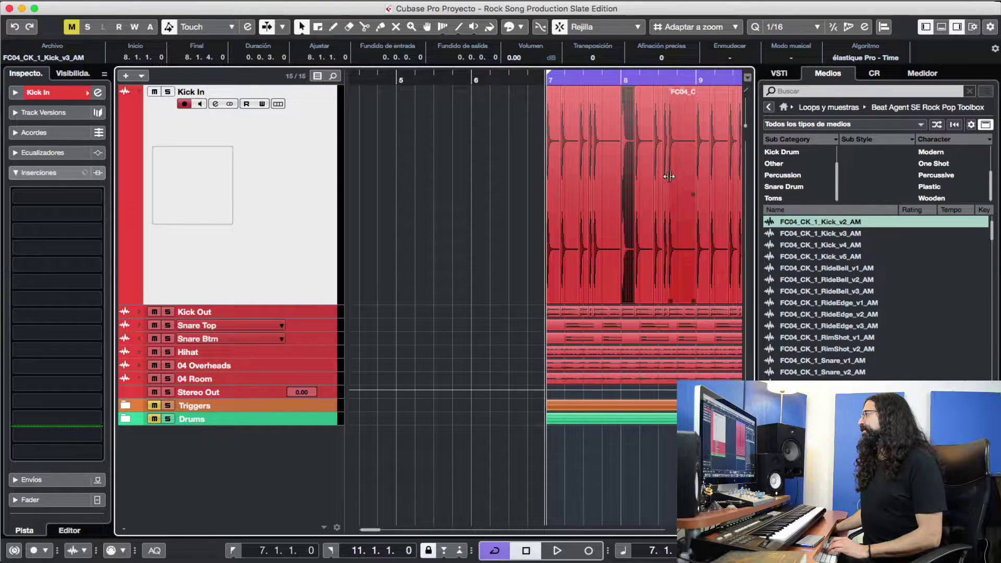
key(h)
key(h)
key(h)
click(712, 165)
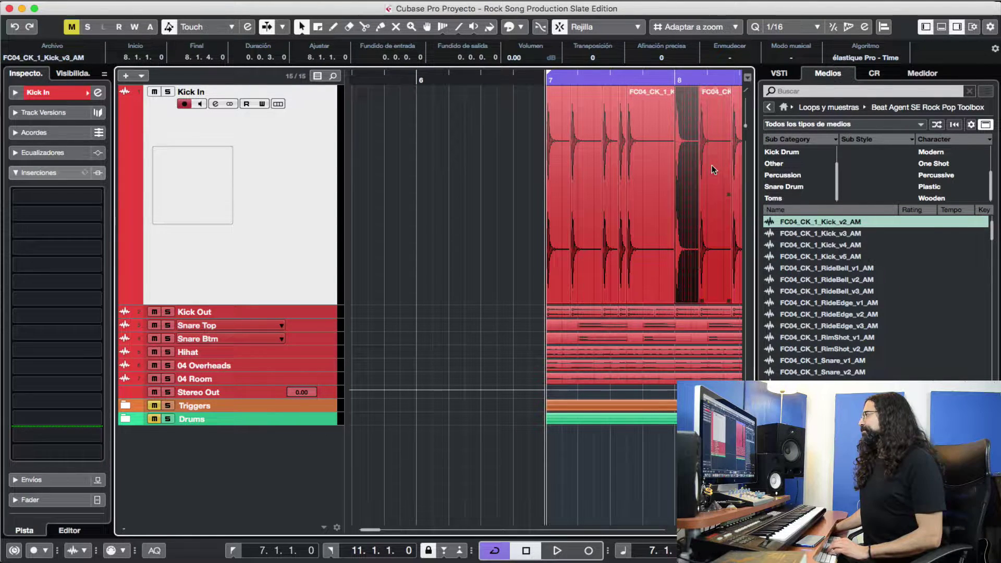
key(g)
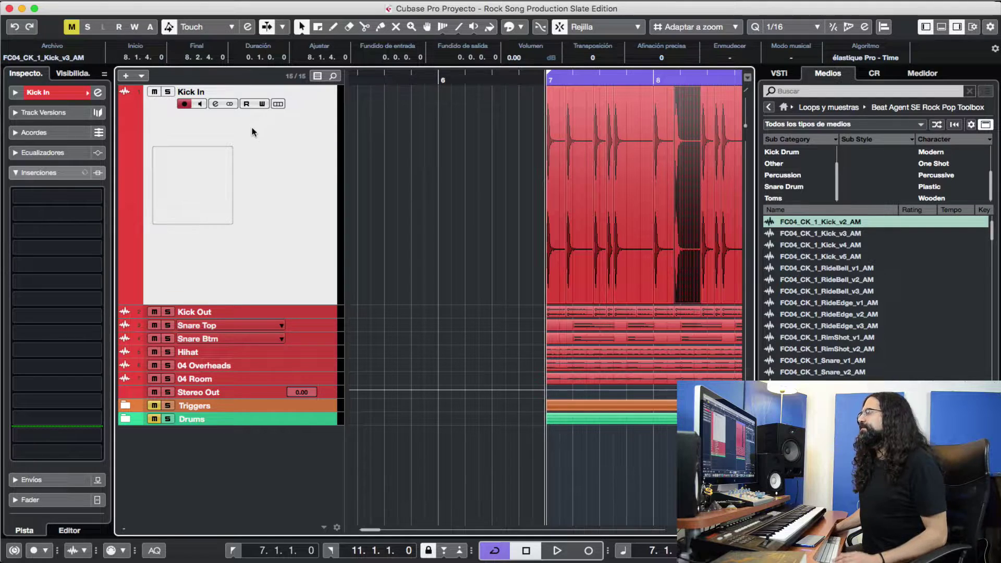
Restore the compact track heights, show the whole arrangement, and listen to the full drum mix before returning to the left locator.
key(z)
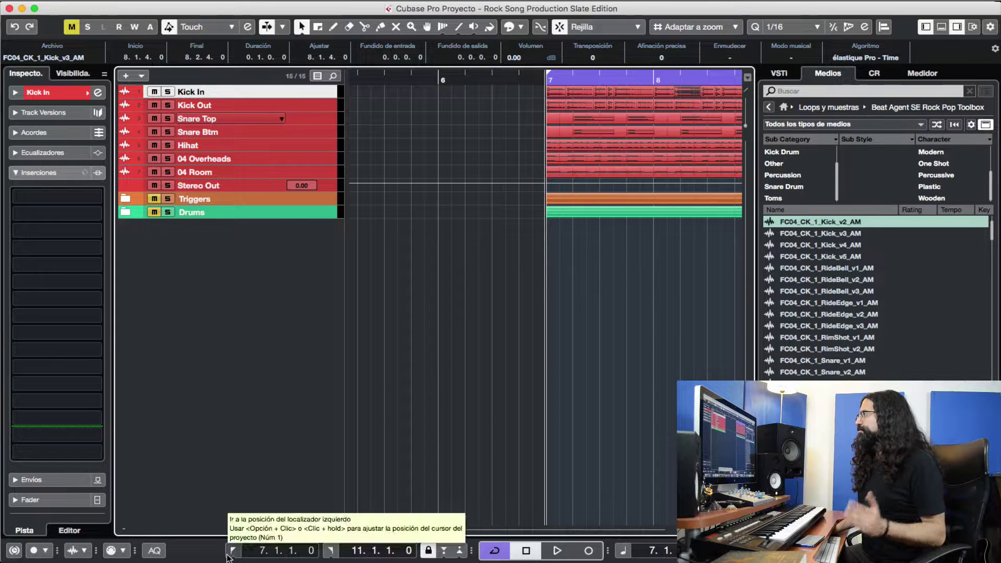
key(g)
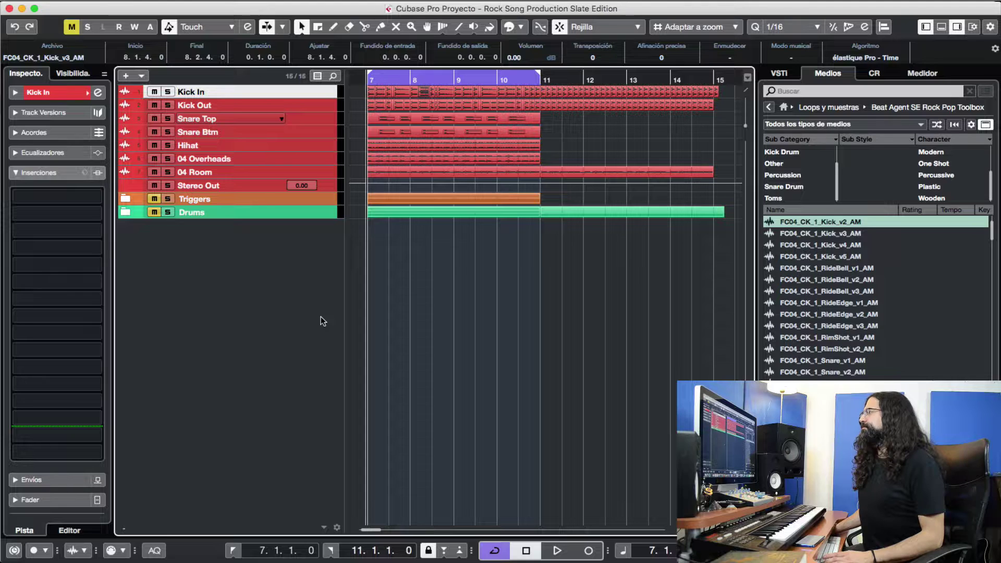
key(space)
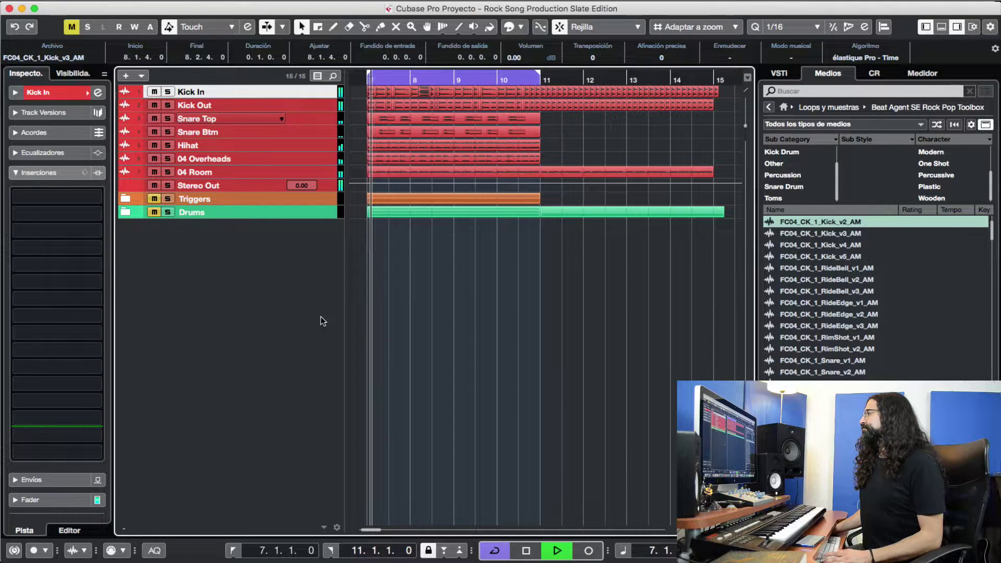
key(space)
click(233, 551)
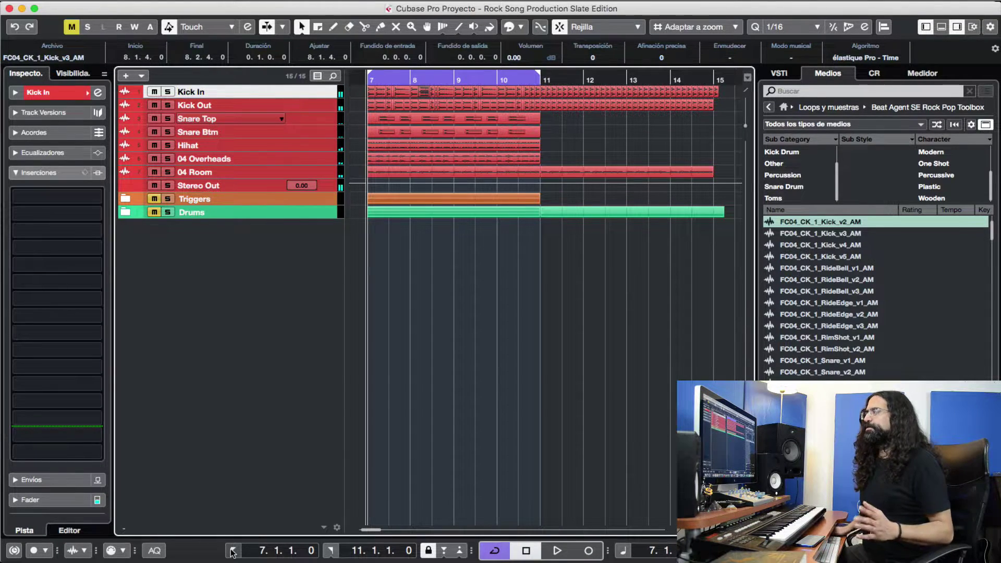
Solo the 04 Overheads track and listen to it from bar 7.
click(328, 163)
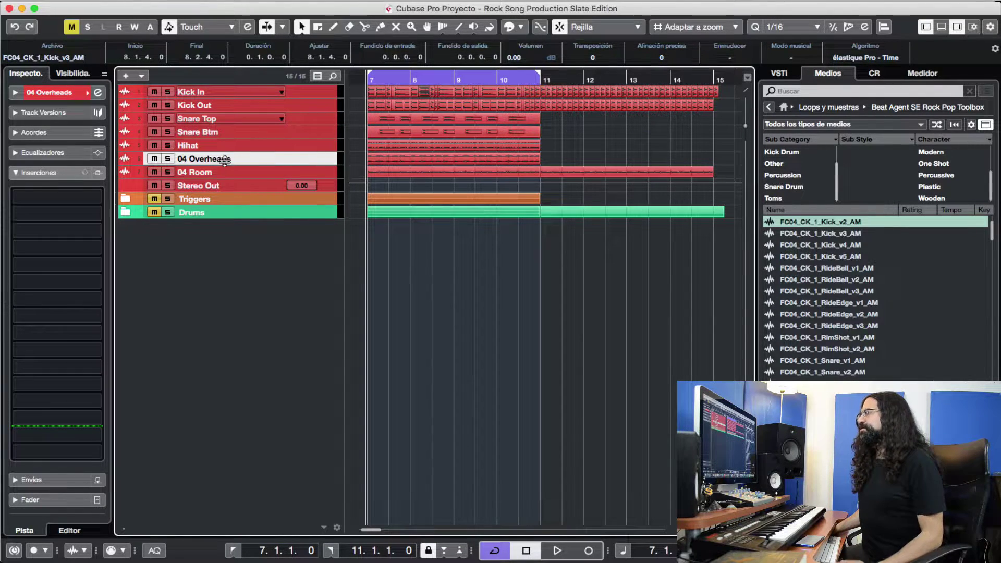
click(167, 159)
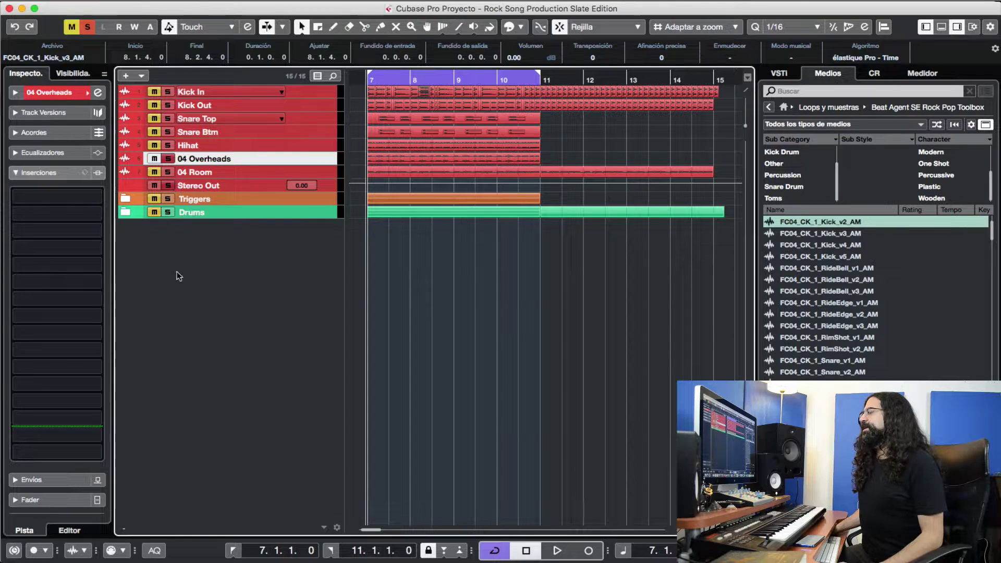
key(space)
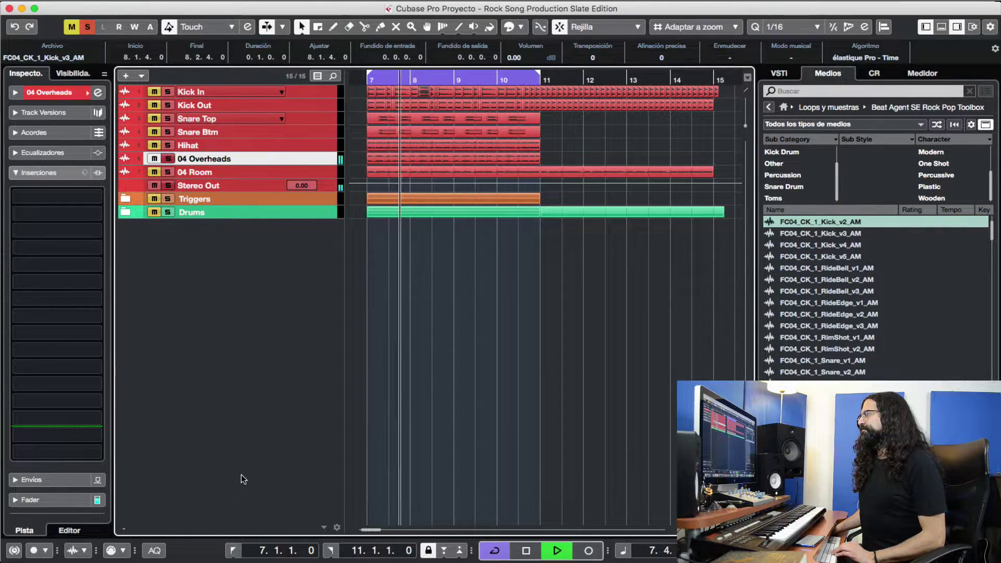
key(space)
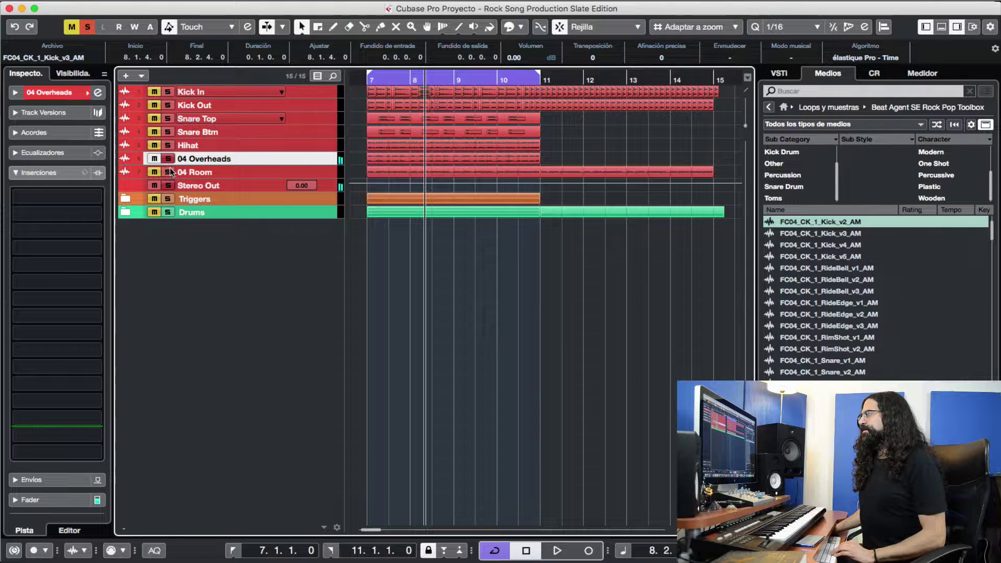
Solo the 04 Room track instead of the overheads and listen to it from the left locator.
click(168, 160)
click(169, 172)
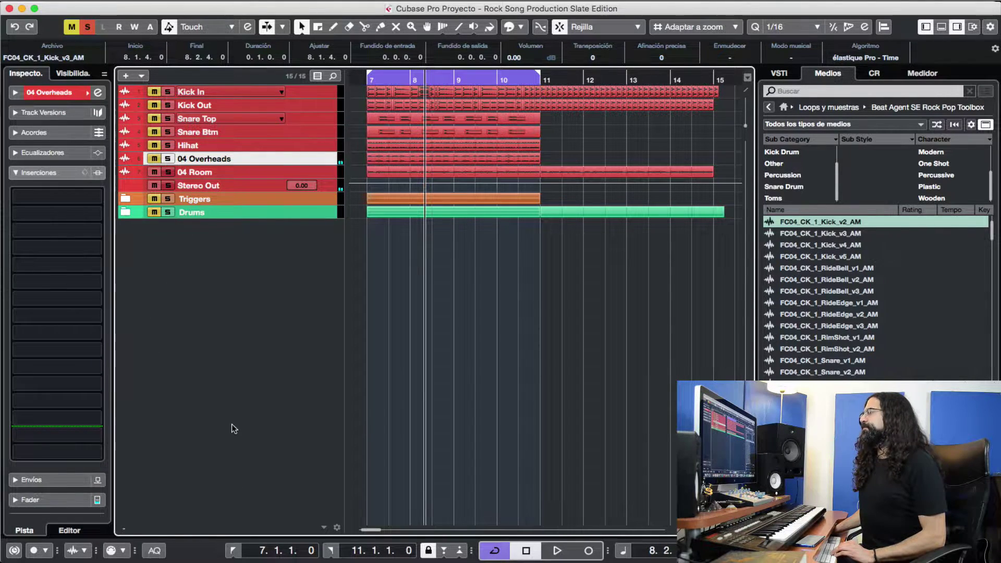
click(232, 551)
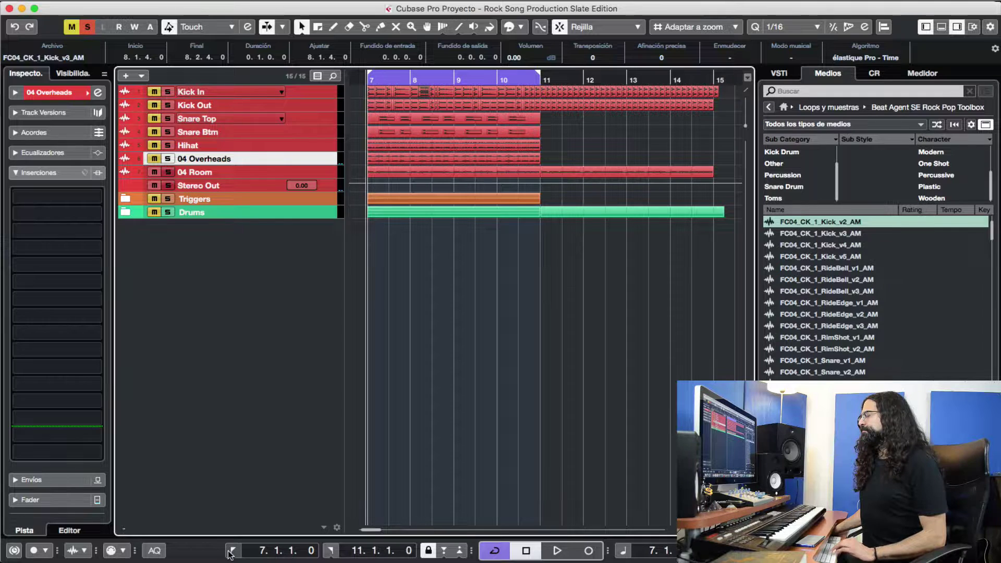
key(space)
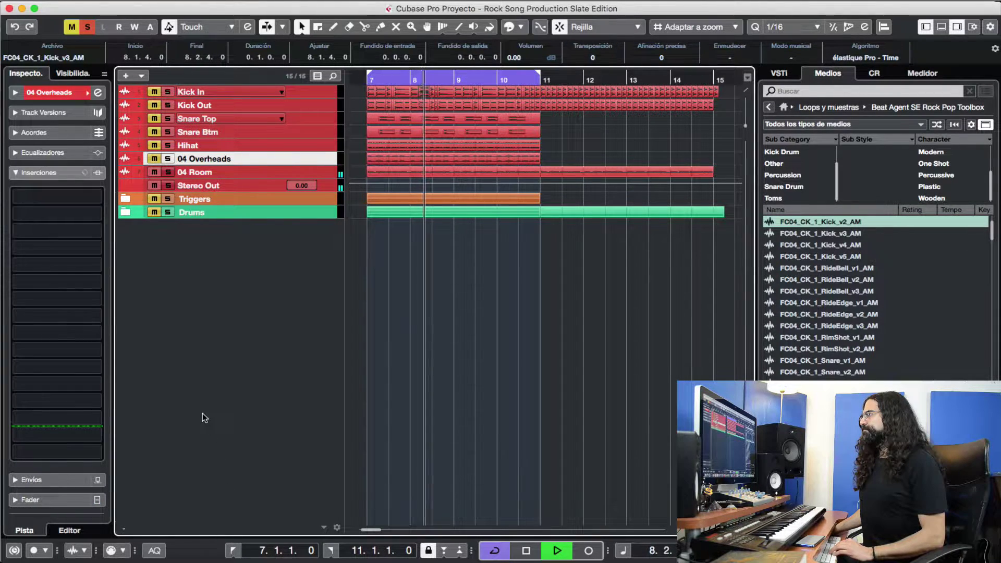
key(space)
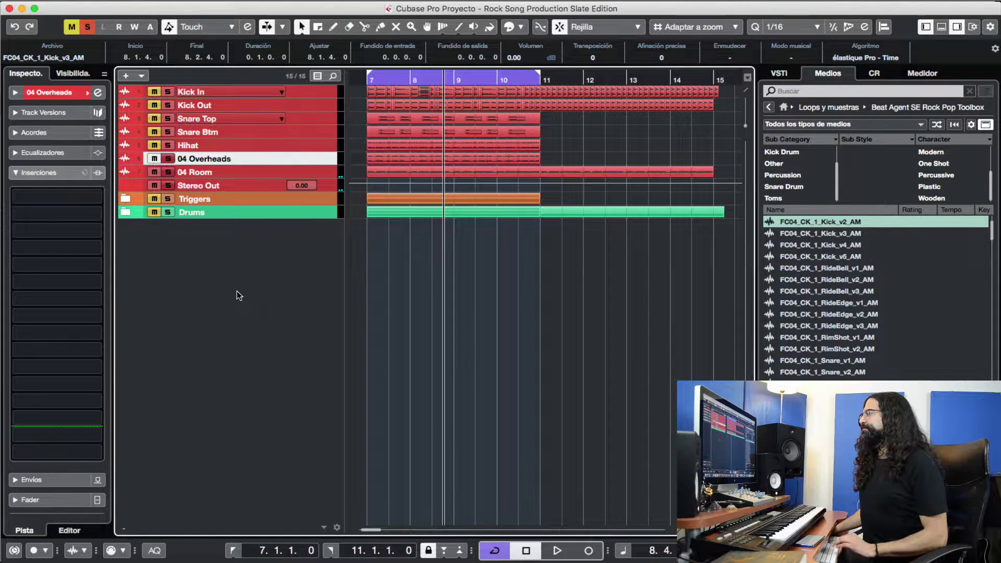
Listen to the soloed 04 Overheads and 04 Room tracks together, and clear all solo states.
key(space)
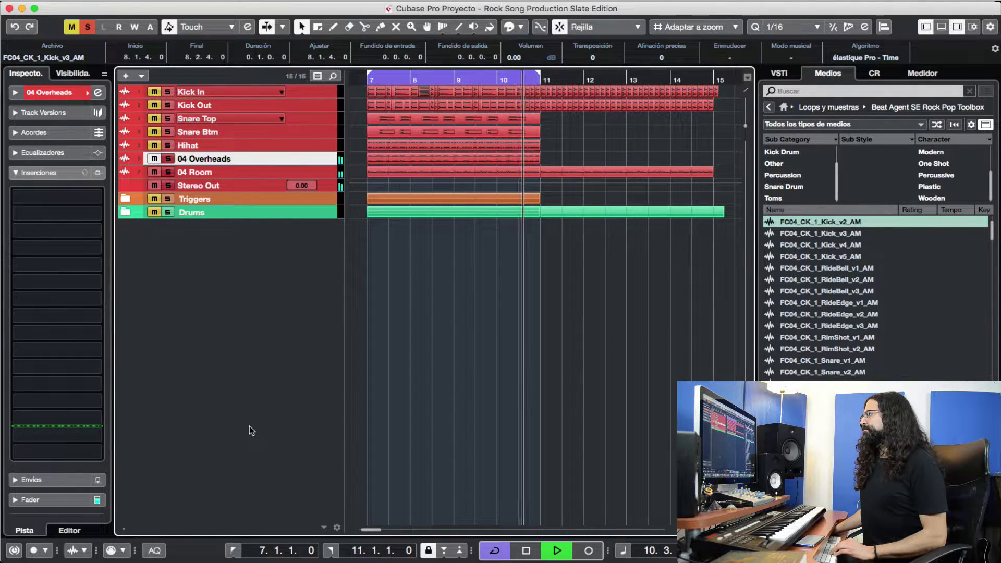
key(space)
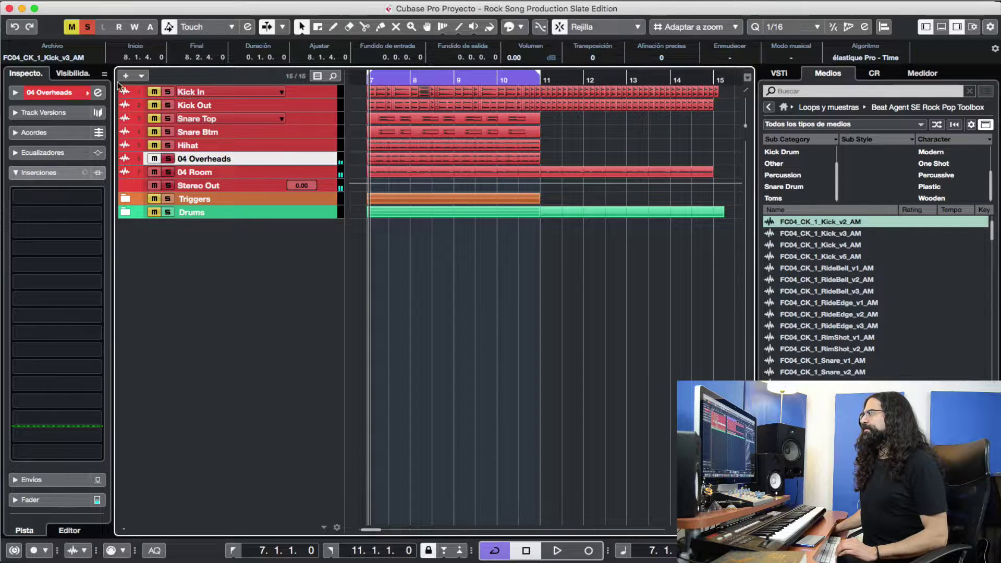
click(88, 26)
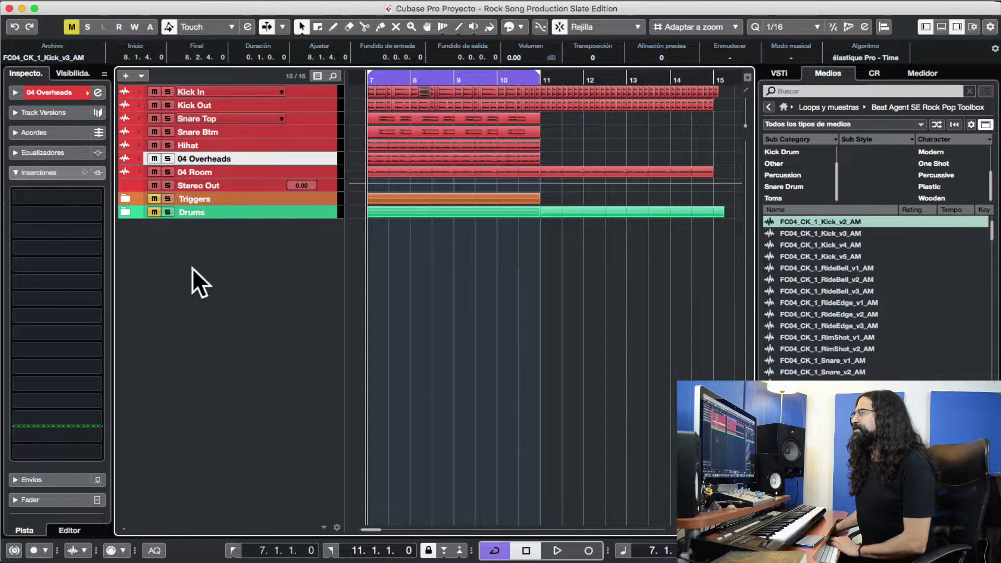
Step through the drum tracks from Kick In down to 04 Room, and reselect Kick In.
click(327, 95)
key(Down)
key(Down)
key(Down)
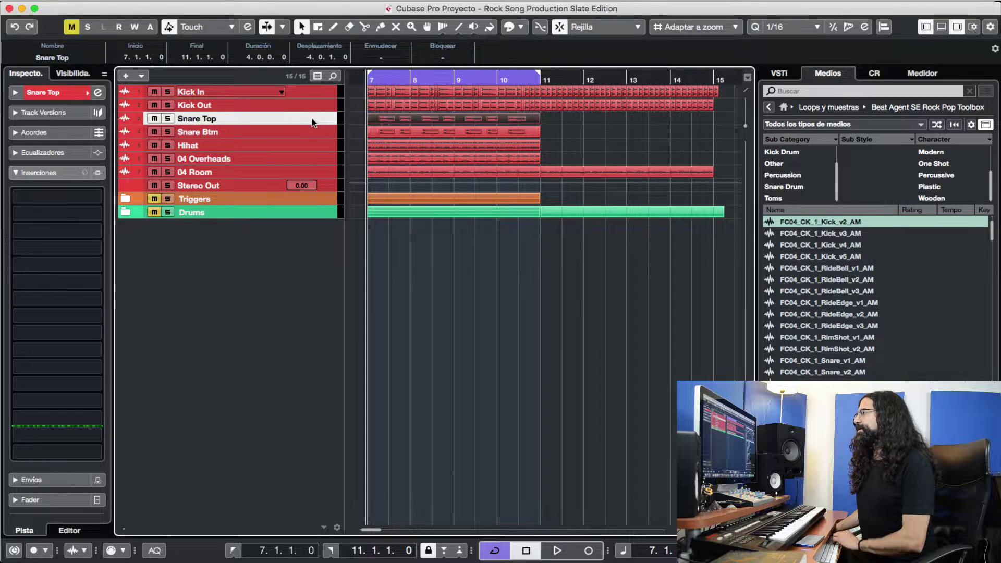
key(Down)
key(Down)
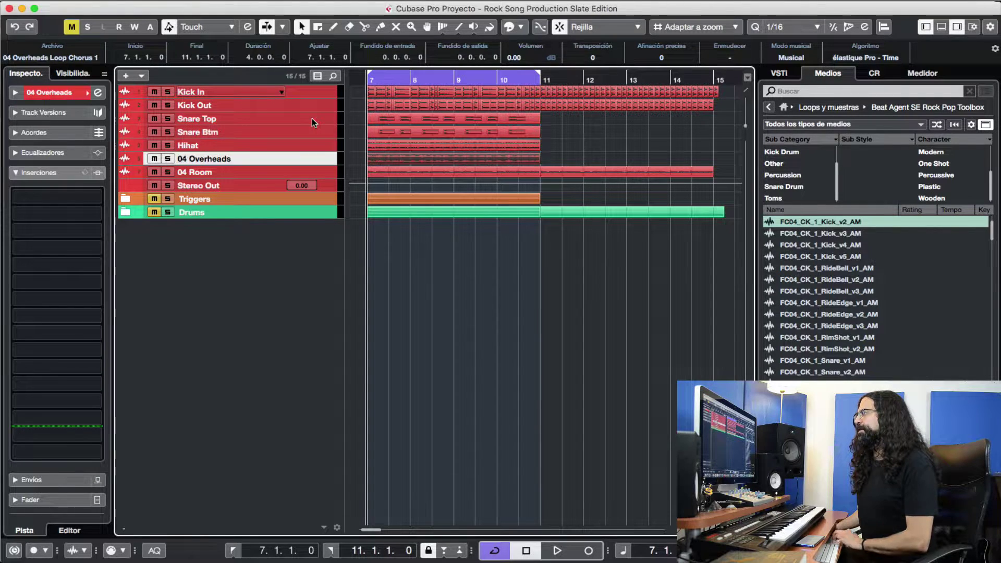
key(Down)
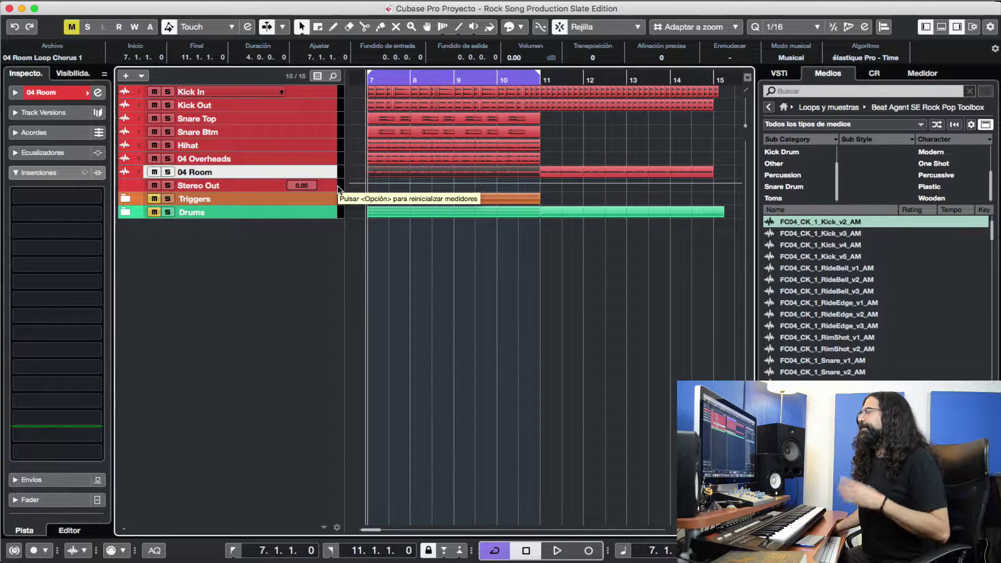
click(328, 94)
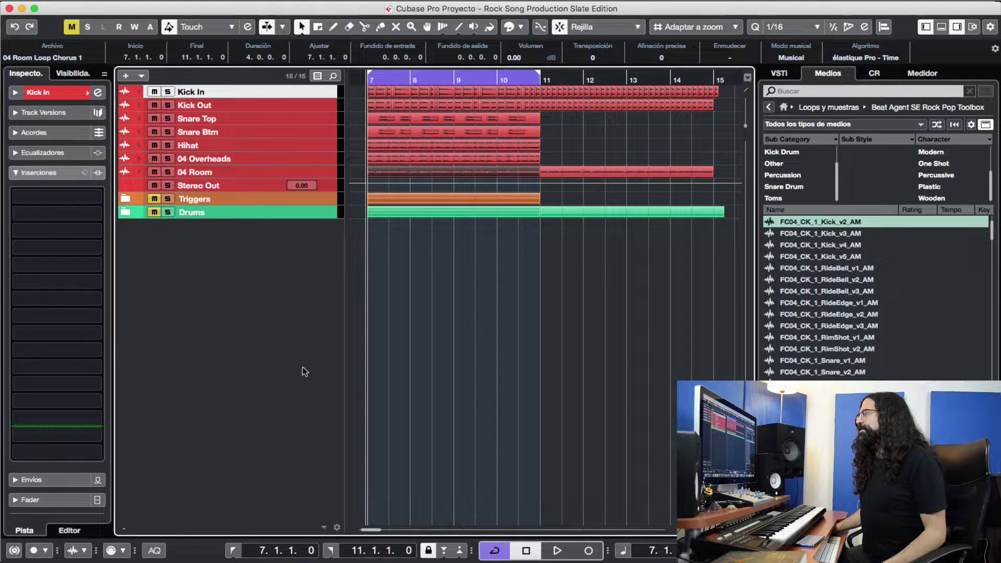
Expand the Triggers folder and open the Trigger 2 insert on the Kick In Trigger track.
click(324, 198)
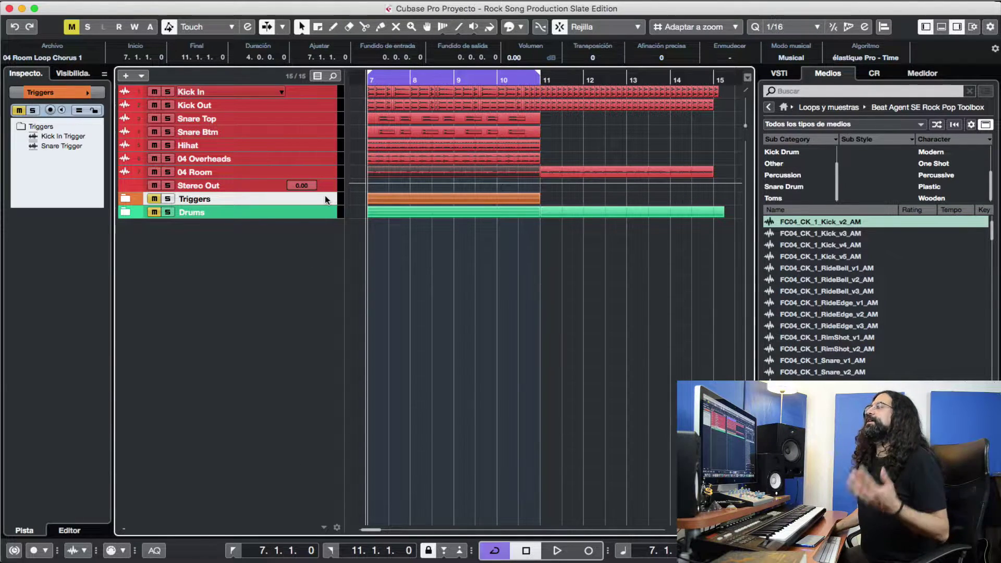
click(125, 198)
click(329, 227)
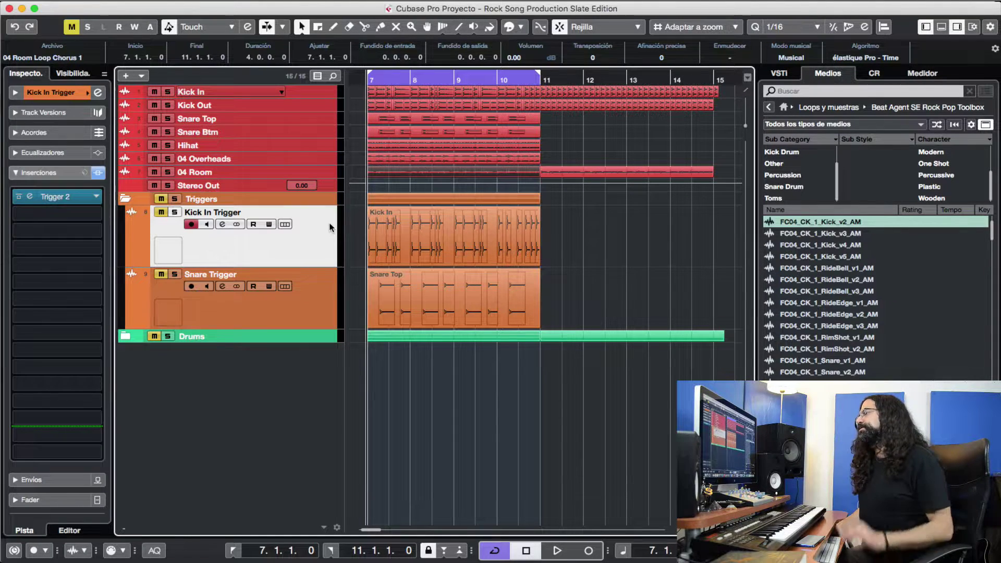
double_click(45, 202)
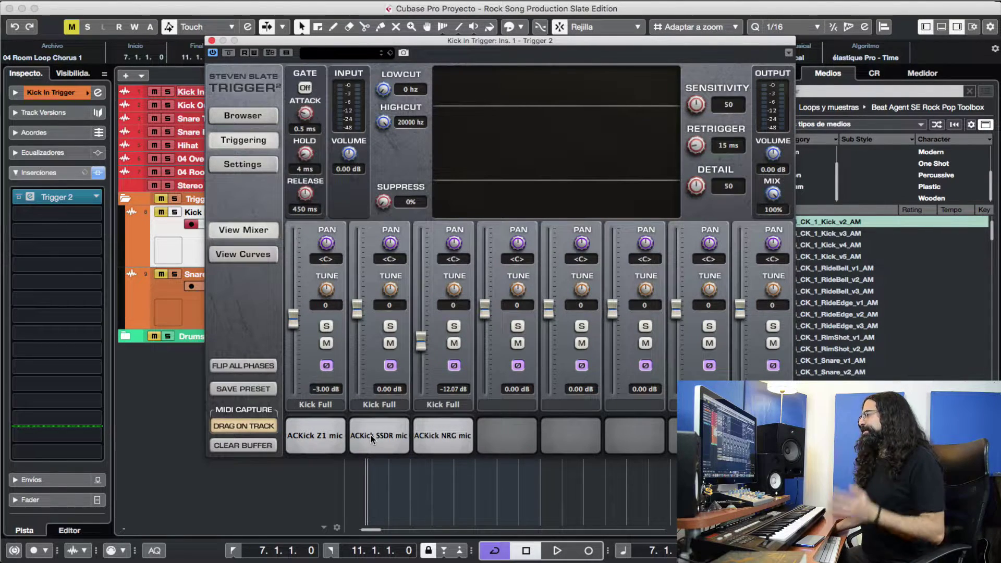
Unmute the Kick In Trigger track, audition the ACKick Z1, SSDR and NRG mic samples in Trigger 2, and close the plugin.
click(160, 214)
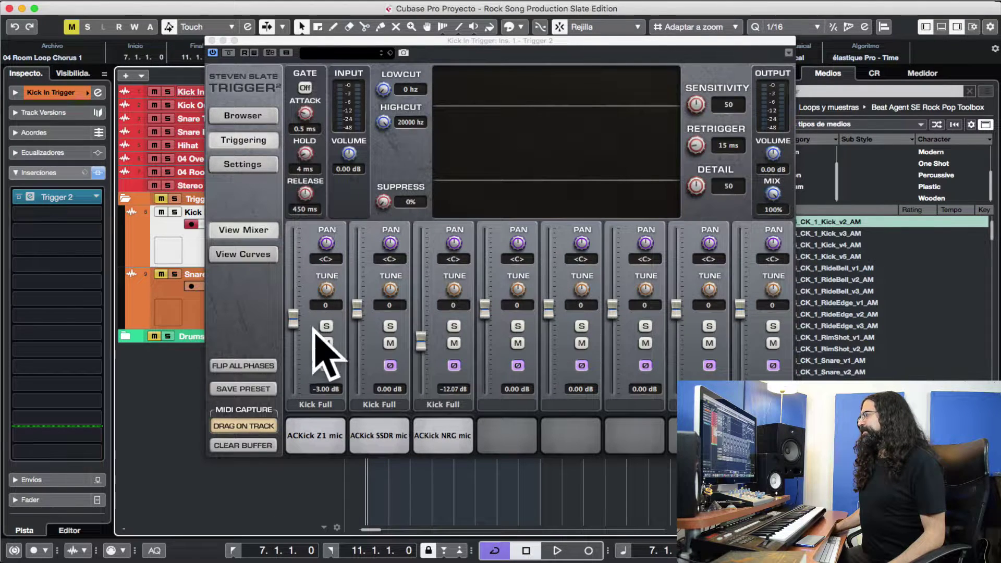
click(317, 434)
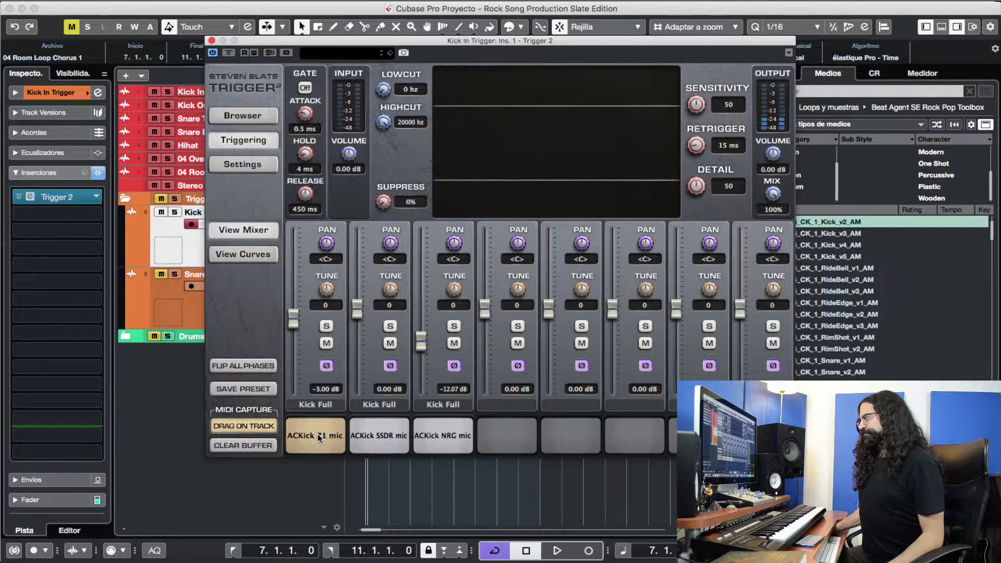
click(390, 436)
click(438, 440)
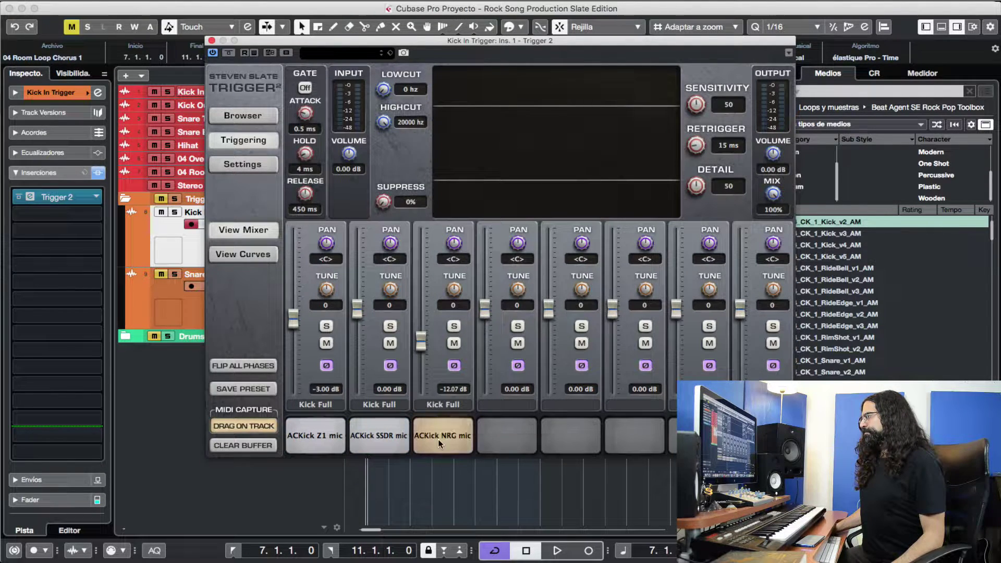
click(211, 41)
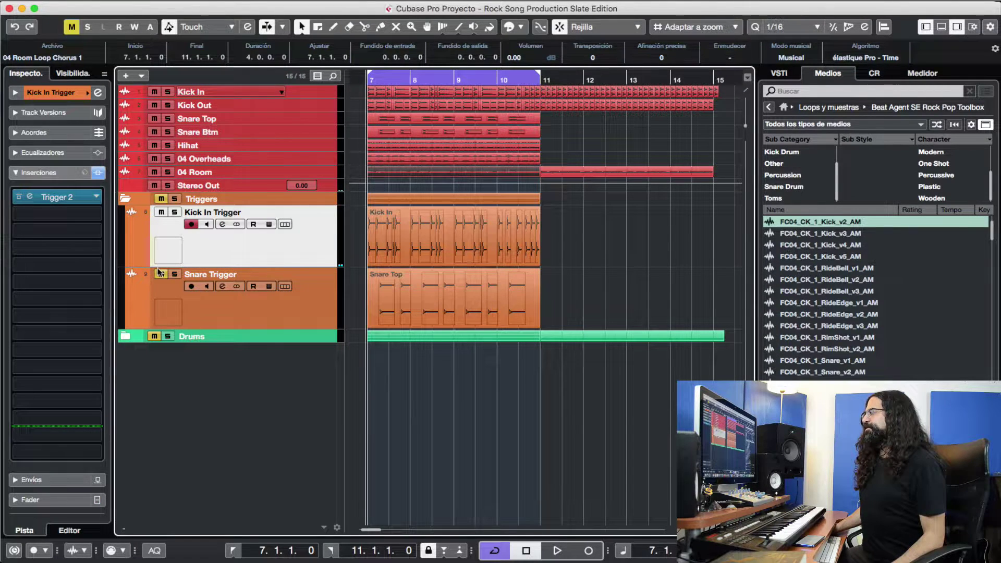
Inspect the three snare samples loaded in Trigger 2 on the Snare Trigger track, and close the plugin.
click(308, 301)
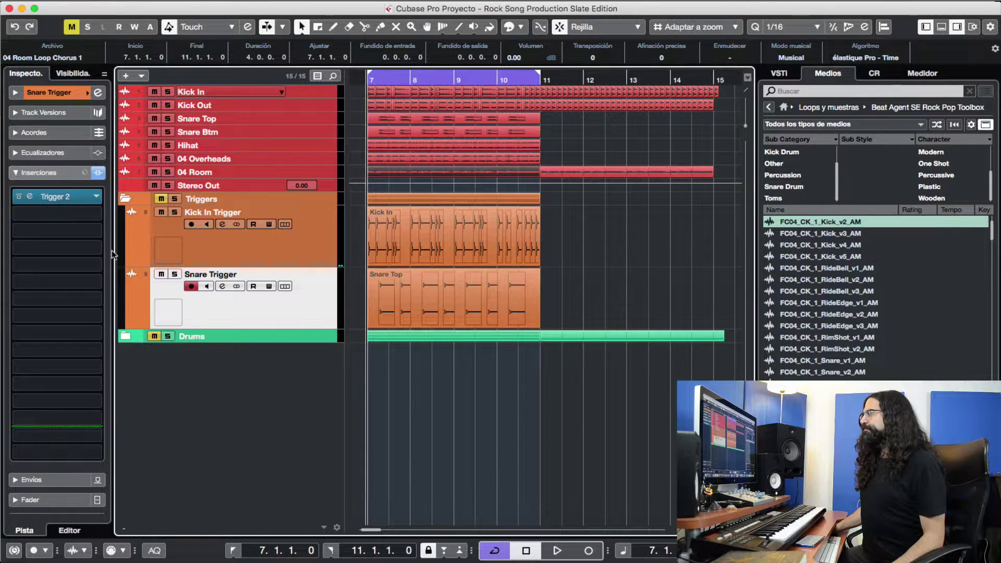
click(55, 197)
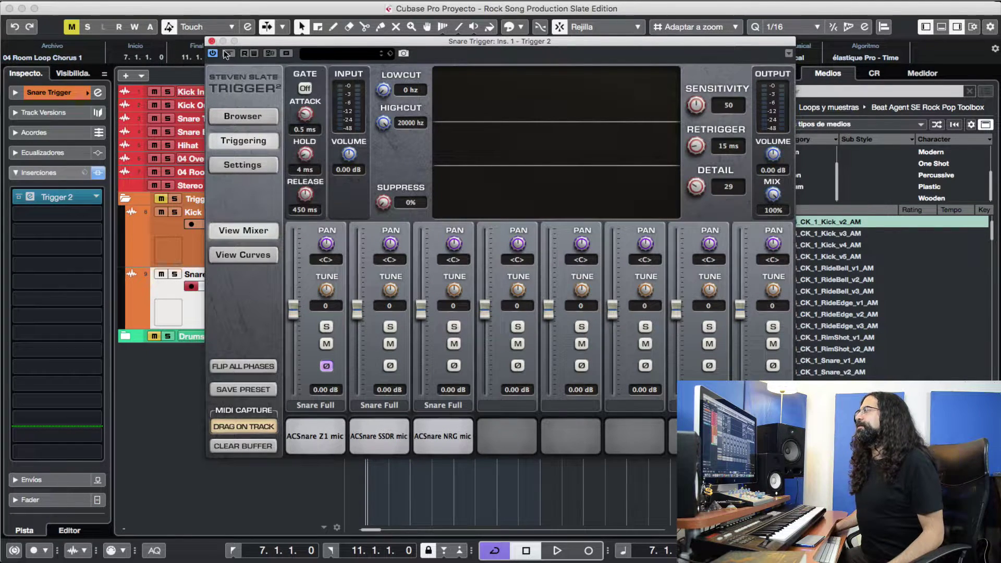
click(211, 42)
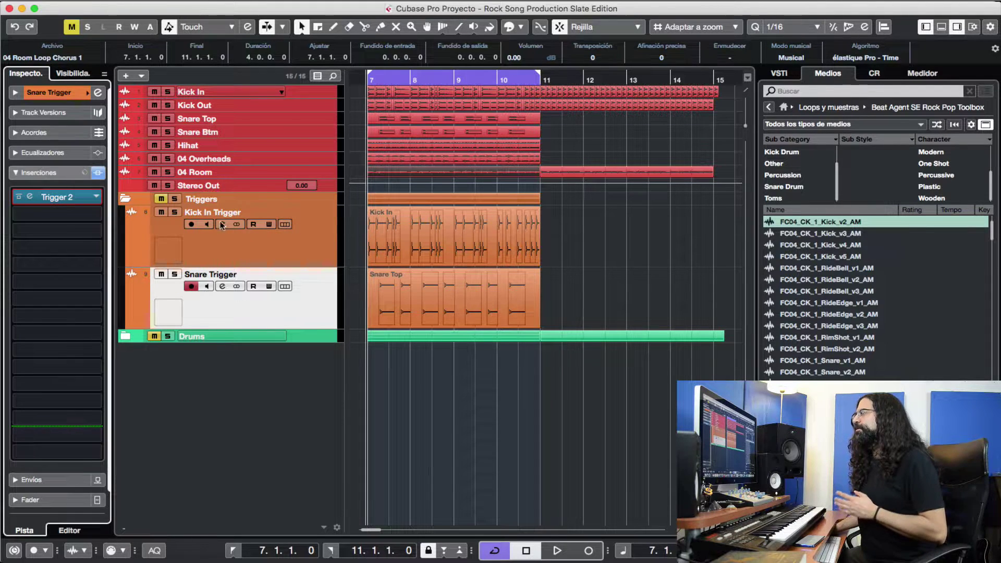
Play the drums while toggling the Triggers folder's mute to compare them with and without triggers, and stop with the folder unmuted.
click(159, 200)
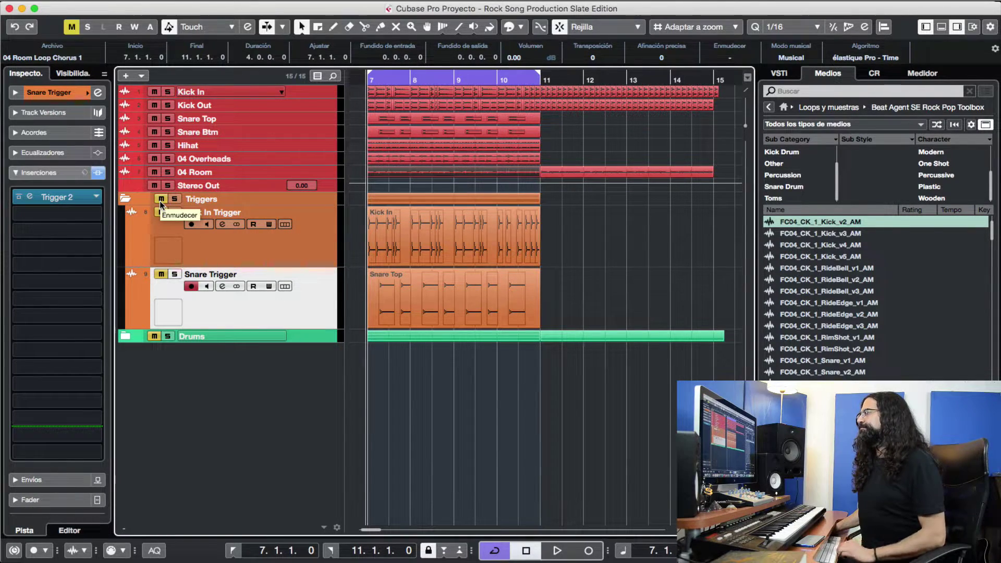
key(space)
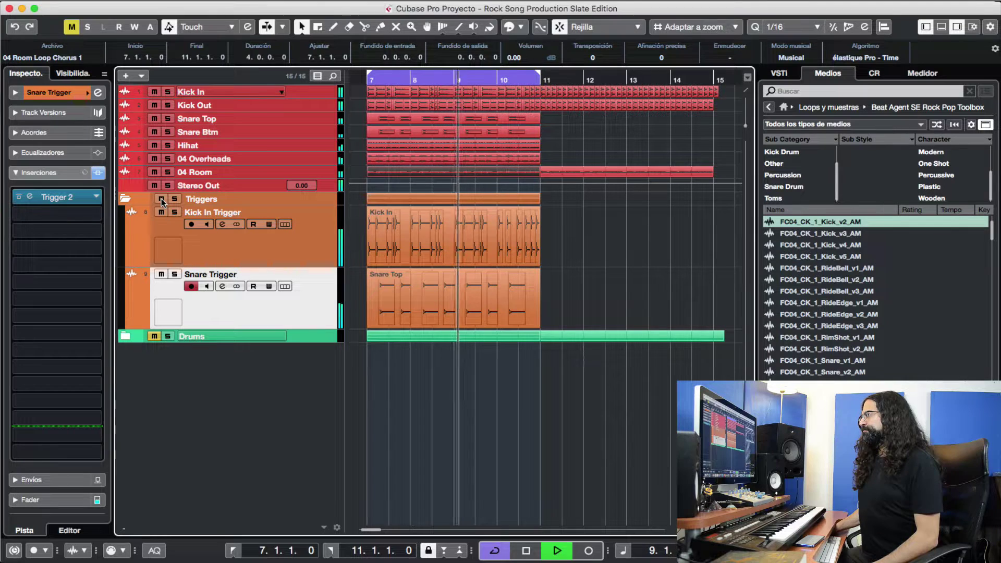
click(161, 199)
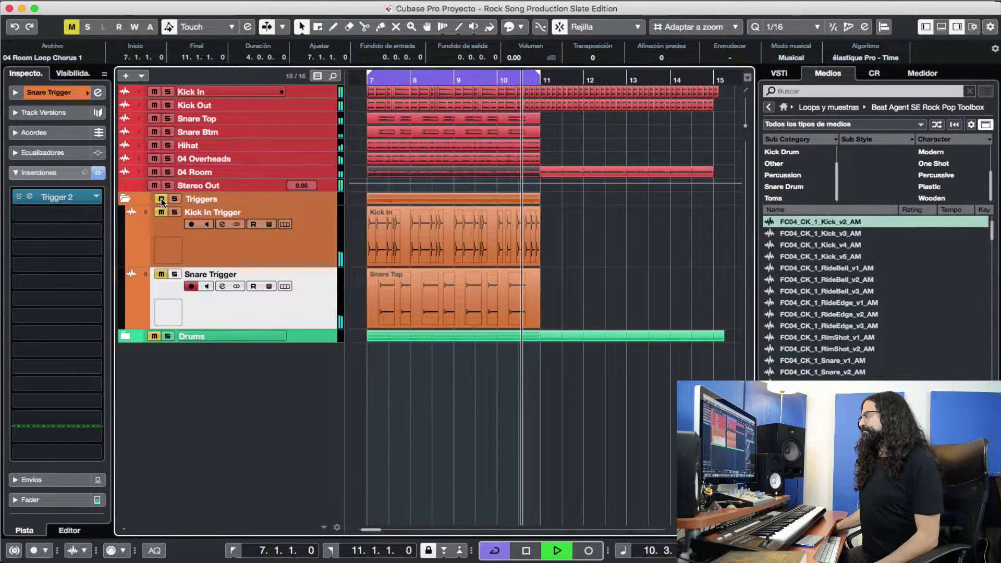
click(161, 199)
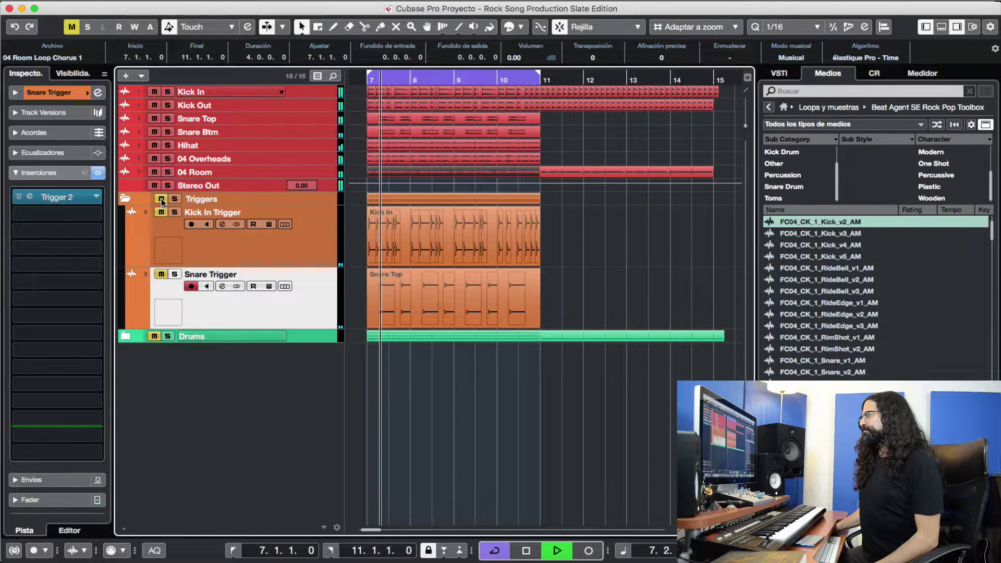
key(space)
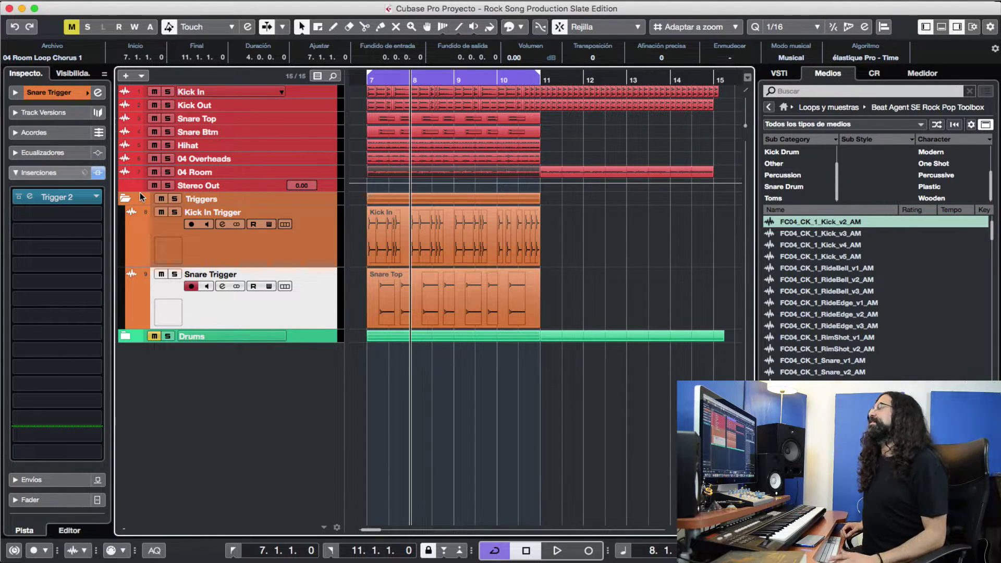
Select the Kick In Trigger track, open its Trigger 2 insert for a look, and close it.
click(240, 260)
double_click(69, 197)
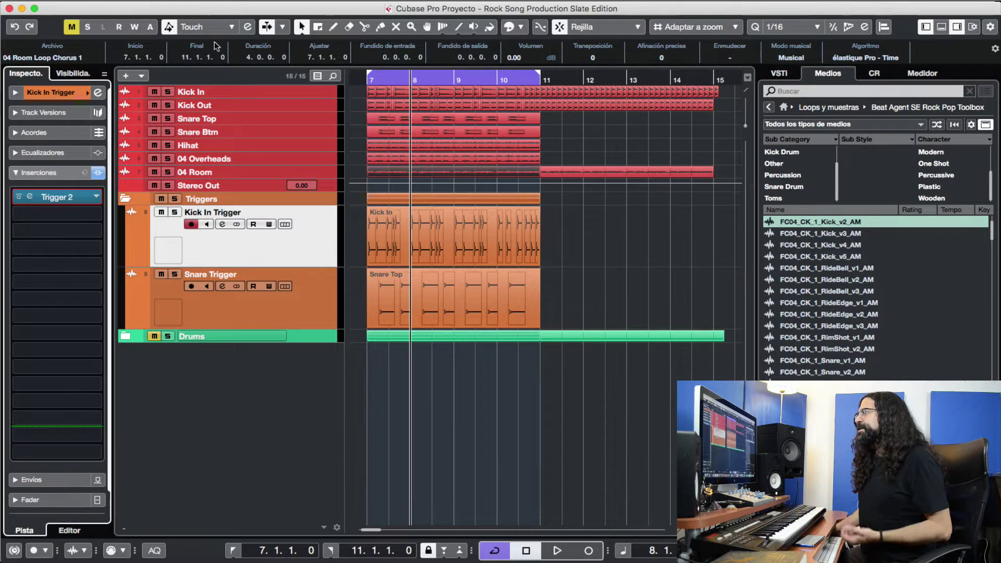
click(211, 40)
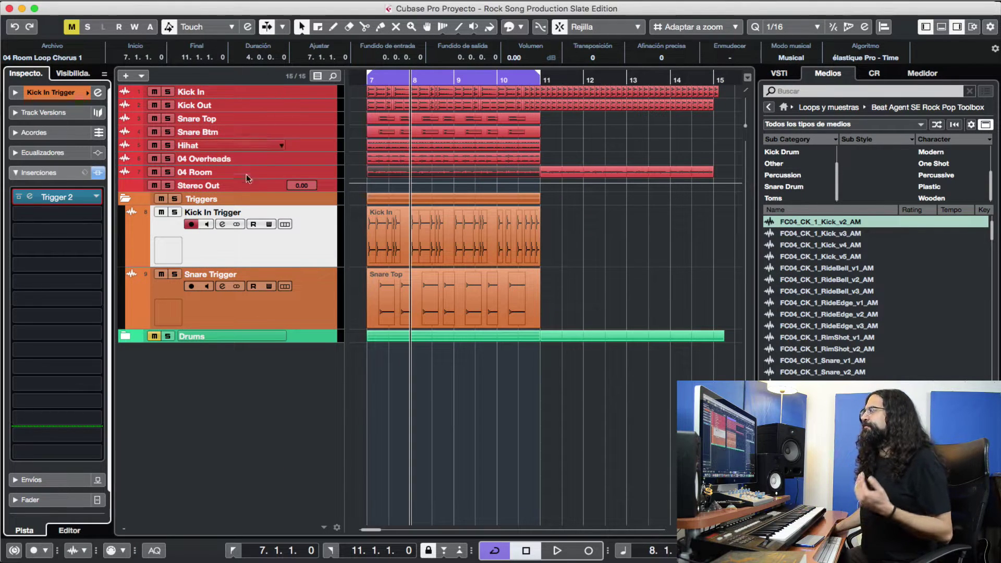
Collapse the Triggers folder, expand the Drums folder, and select the GA track.
click(321, 200)
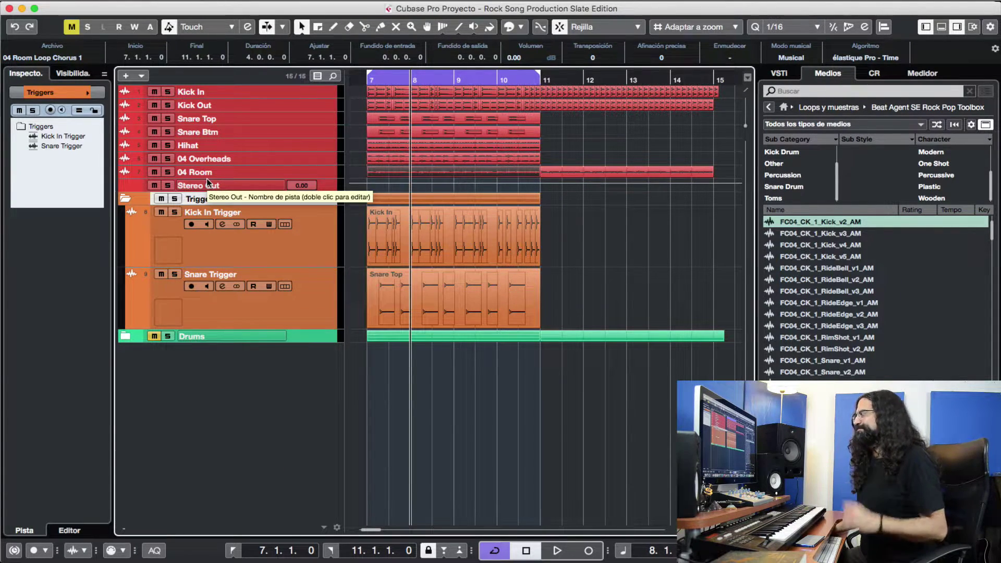
click(125, 198)
click(296, 214)
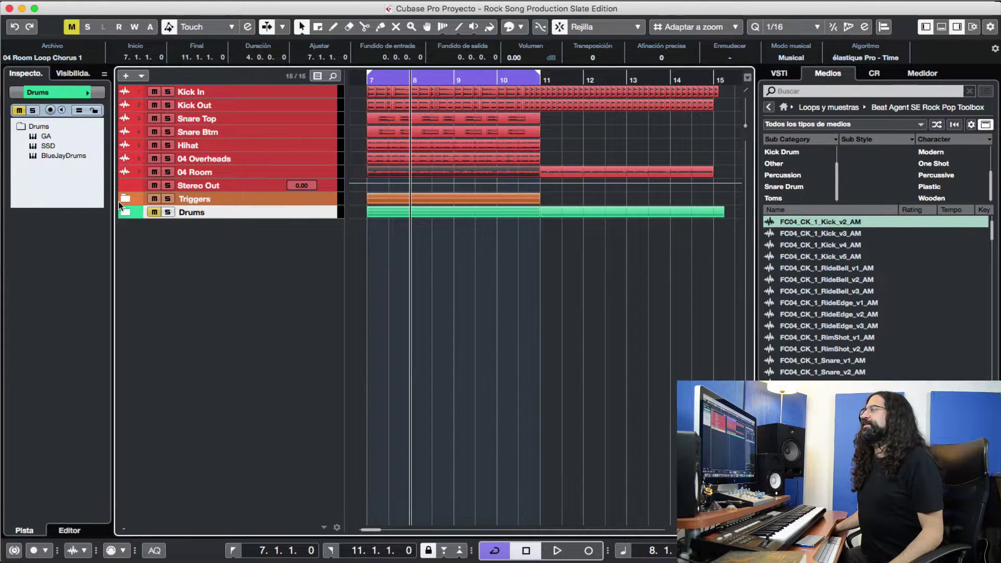
click(124, 212)
click(296, 266)
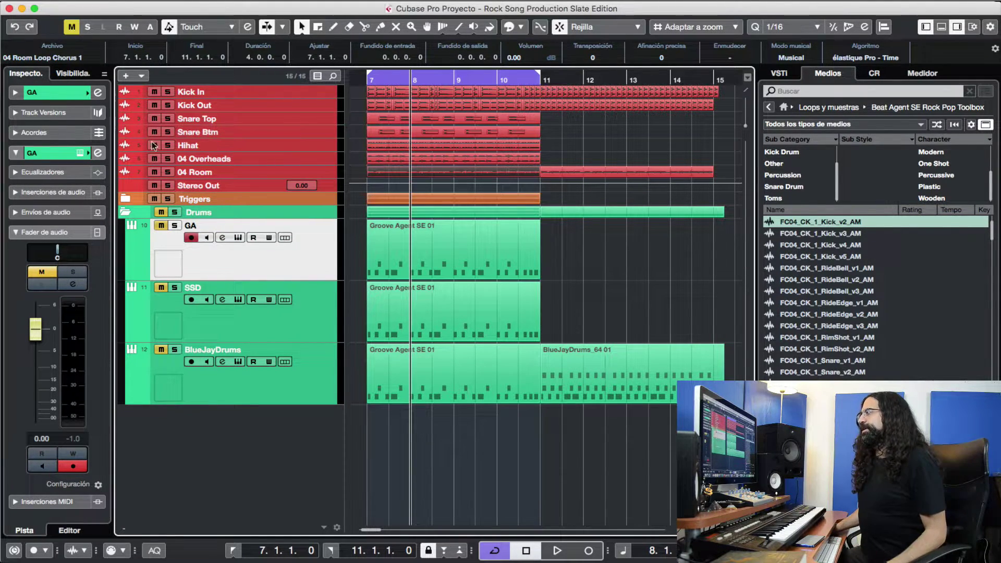
Open the GA track's Groove Agent SE instrument, unmute the track, and close the plugin window.
click(81, 151)
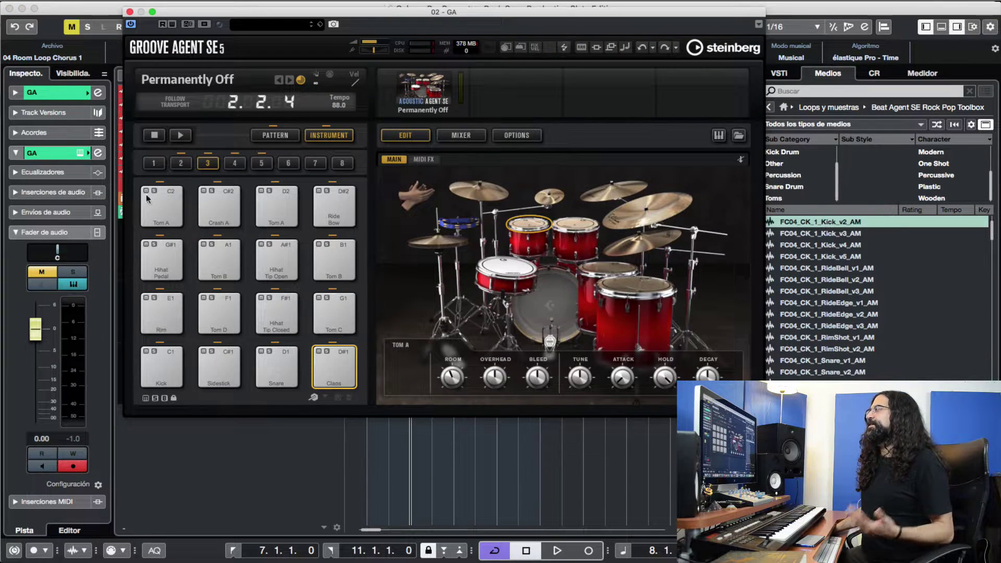
click(202, 313)
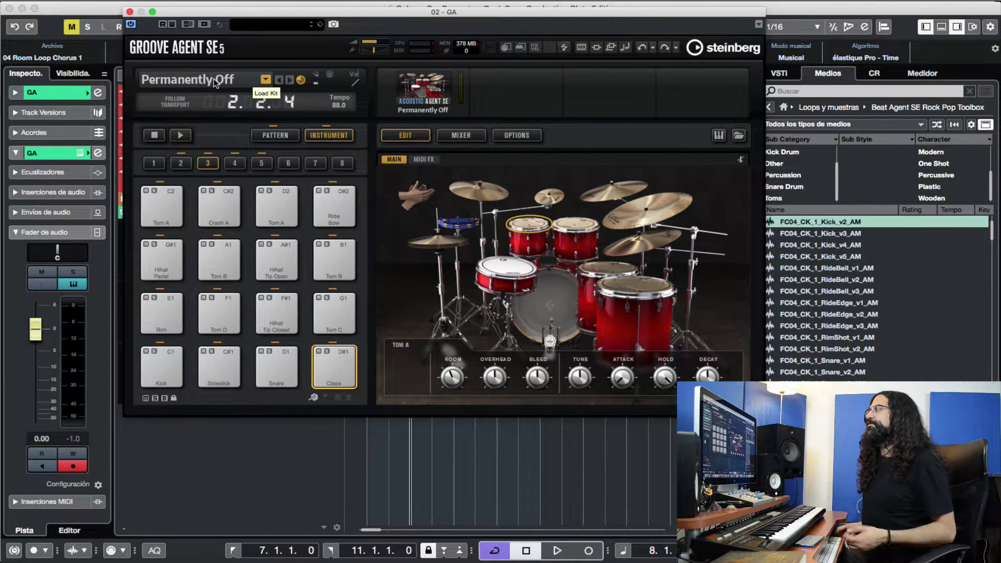
click(130, 12)
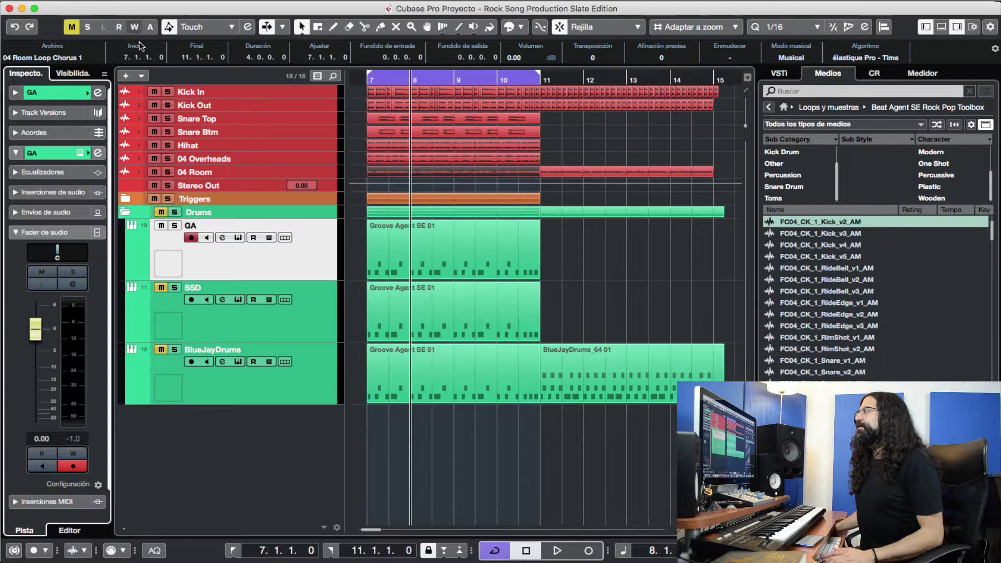
Solo the GA track, return to bar 7, and view its Groove Agent SE 01 part in the MIDI editor before closing the editor.
click(177, 226)
click(233, 551)
double_click(408, 251)
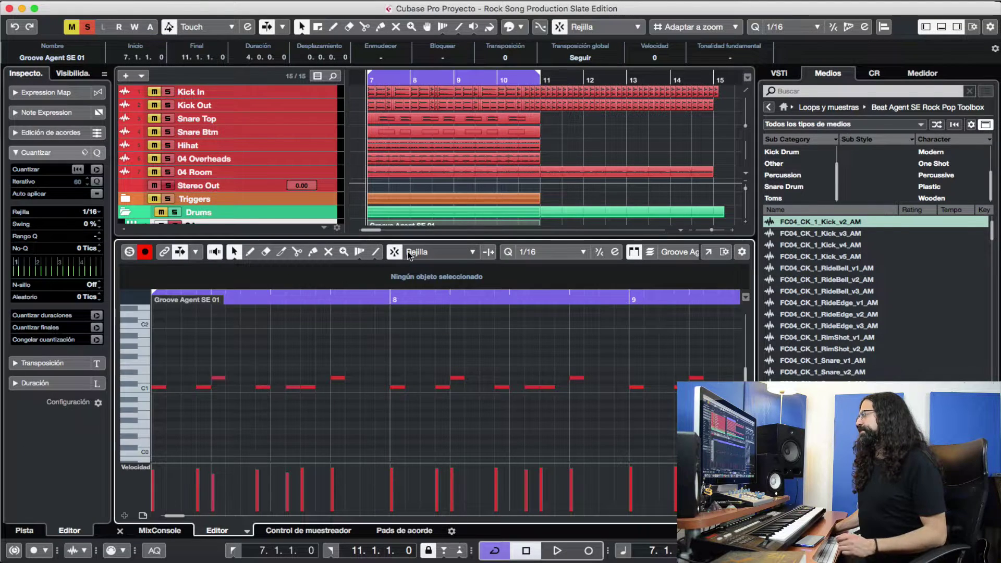
key(Return)
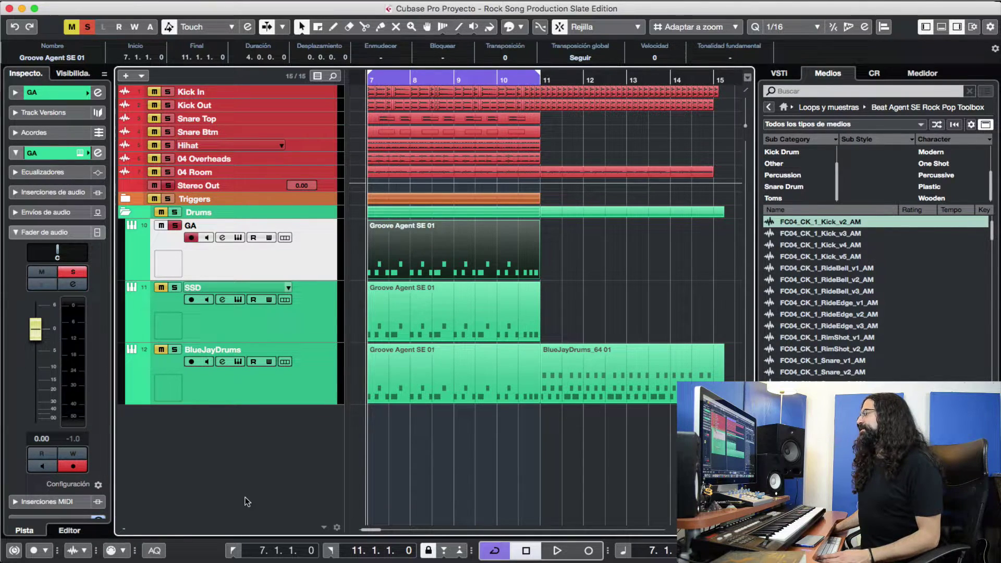
Audition the soloed GA drums, return to the loop start at bar 7, and clear the solo state.
key(space)
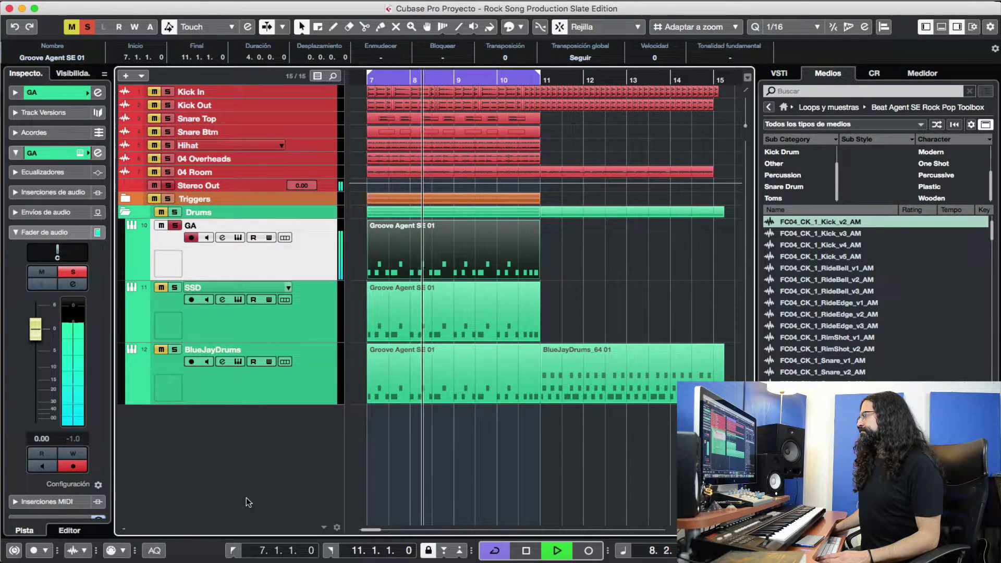
key(space)
click(232, 551)
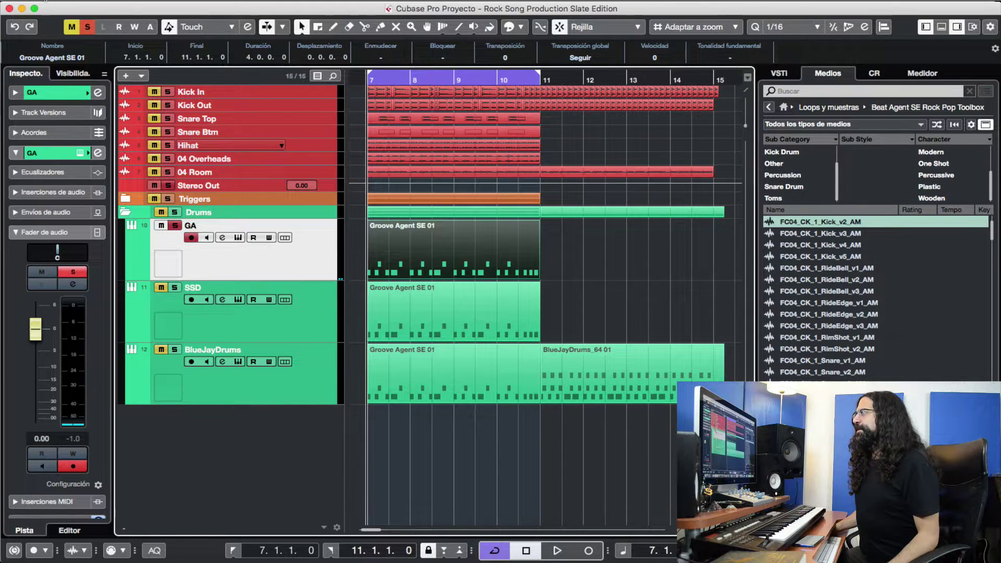
click(87, 27)
Mute the Triggers folder and make its track row slightly taller.
click(155, 199)
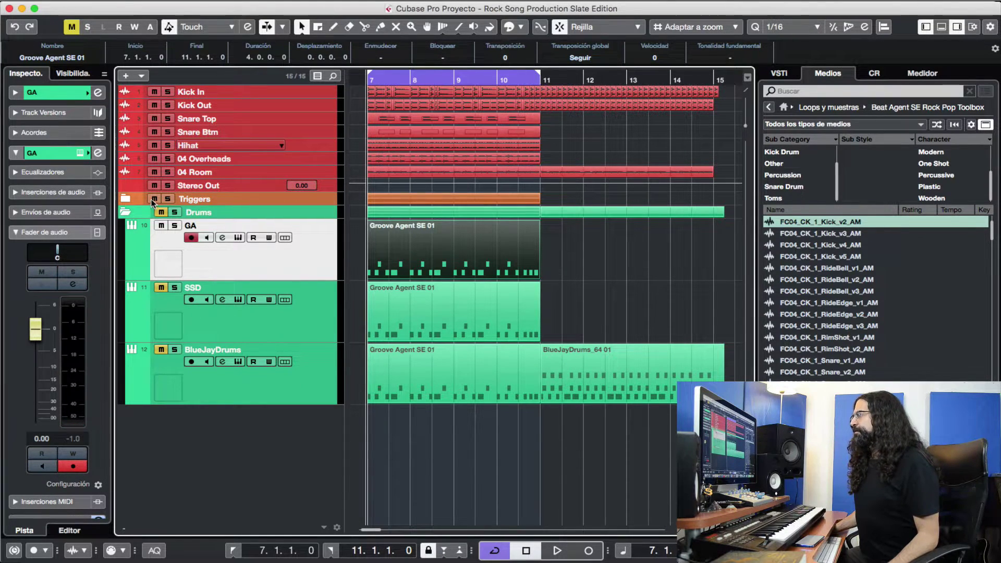
click(332, 197)
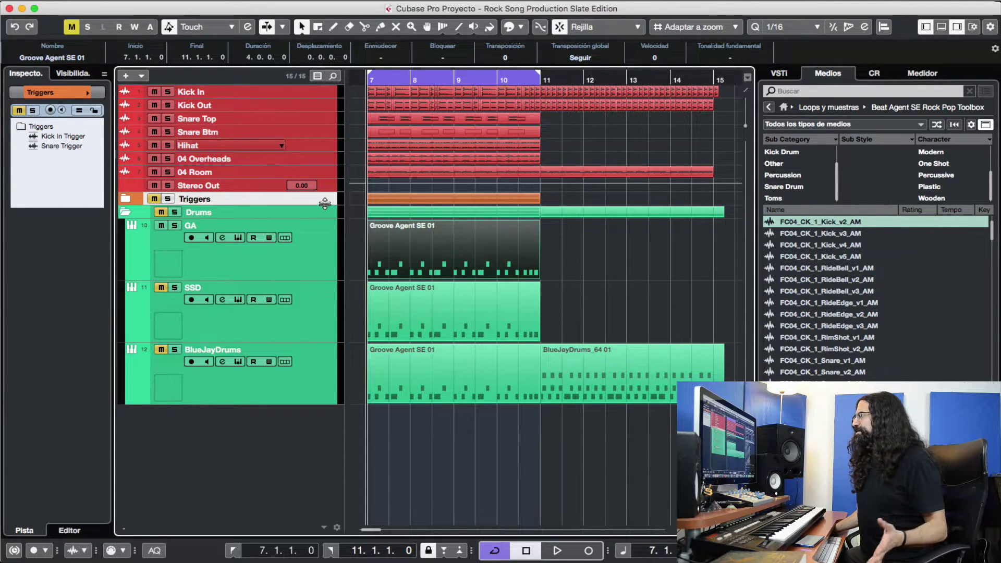
drag(325, 205, 325, 210)
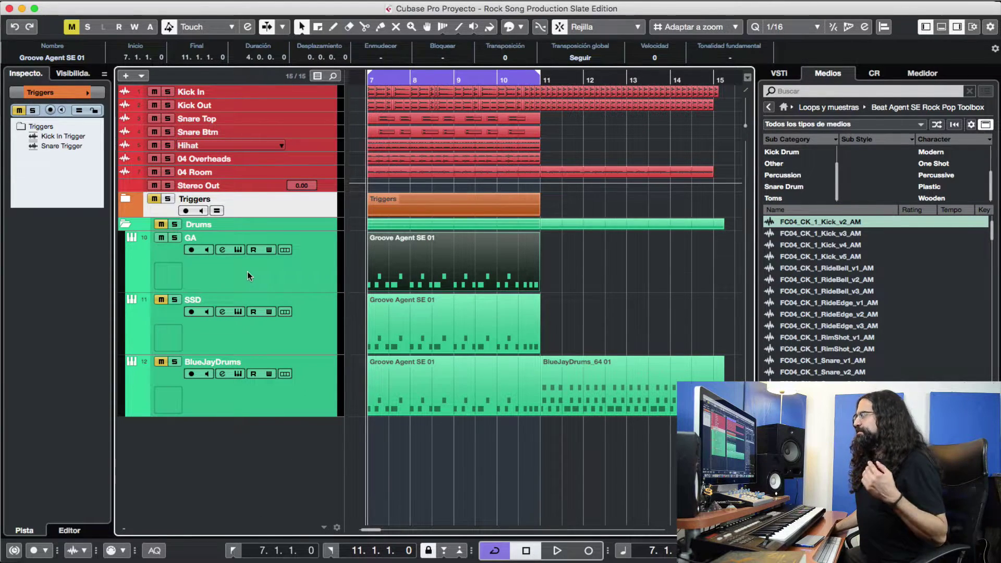
Compare the acoustic drums without and with the GA track by switching its mute during playback, and stop with GA unmuted.
click(299, 274)
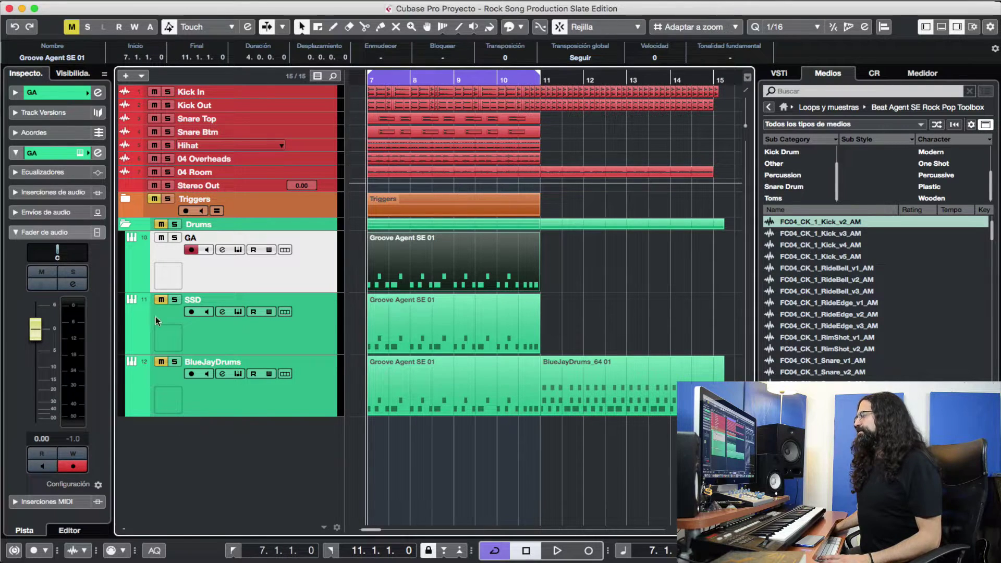
click(162, 238)
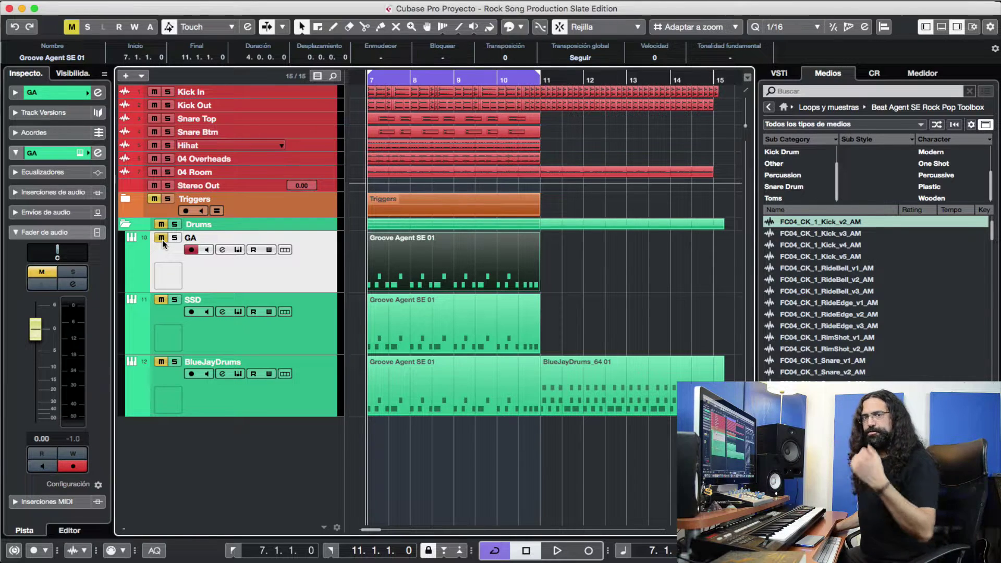
key(space)
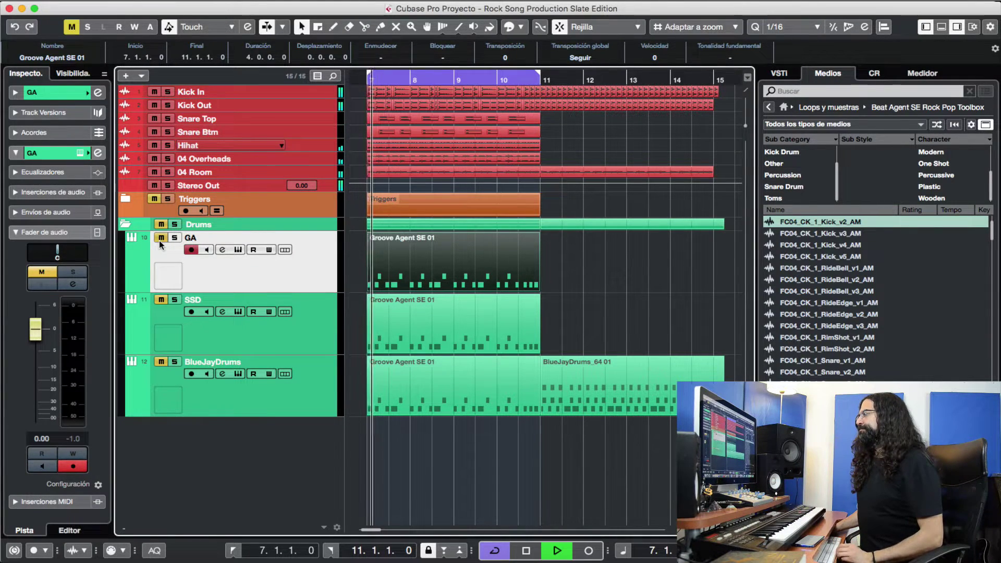
click(161, 238)
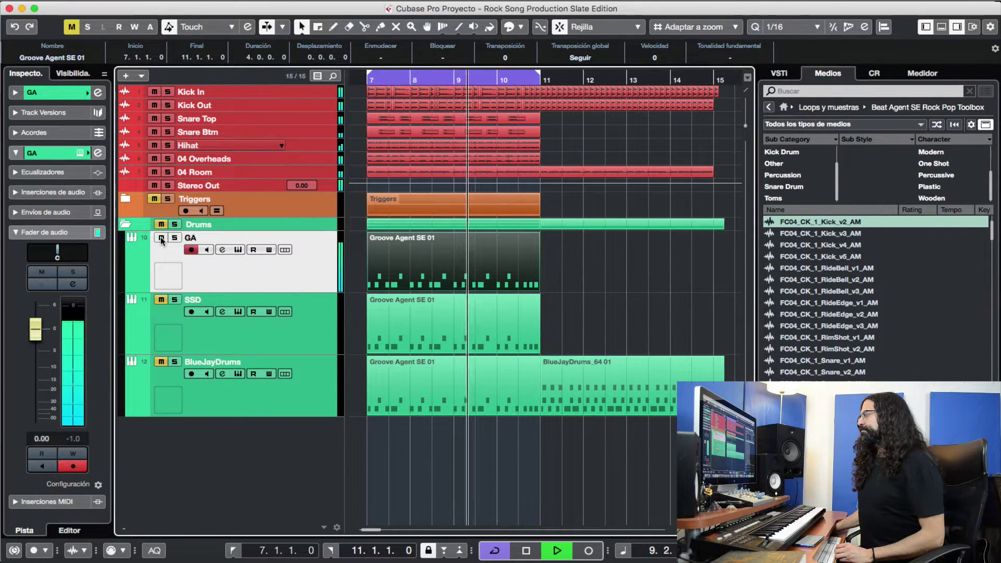
key(space)
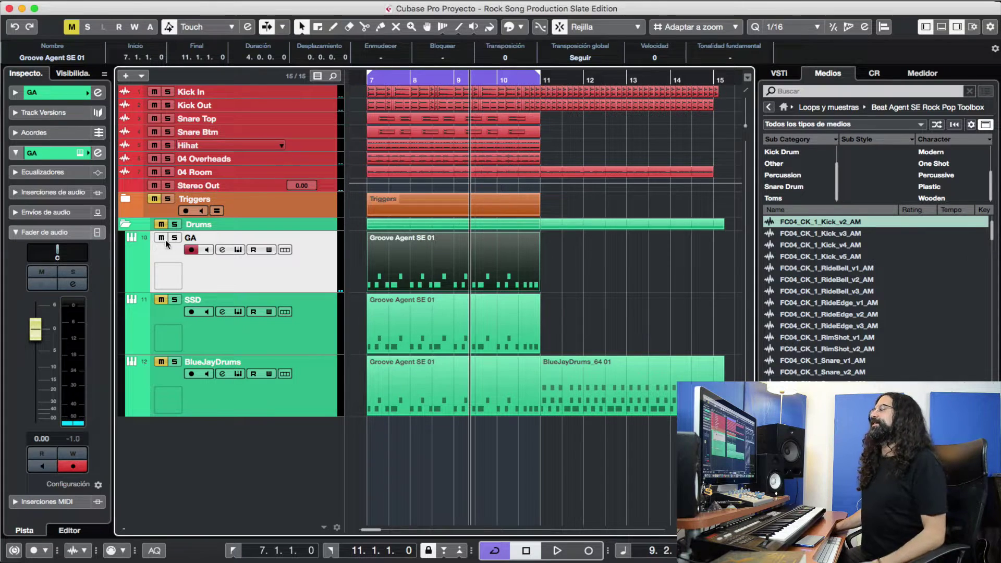
Open the SSD track's SSD 5 instrument and examine its kit presets on the Create page and its mixer on the Mix page.
click(314, 323)
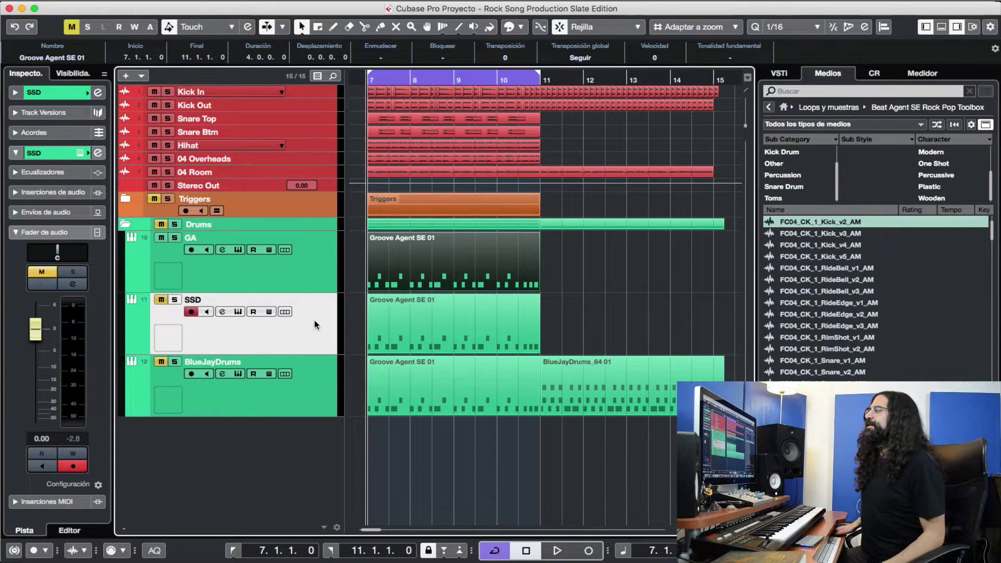
click(80, 153)
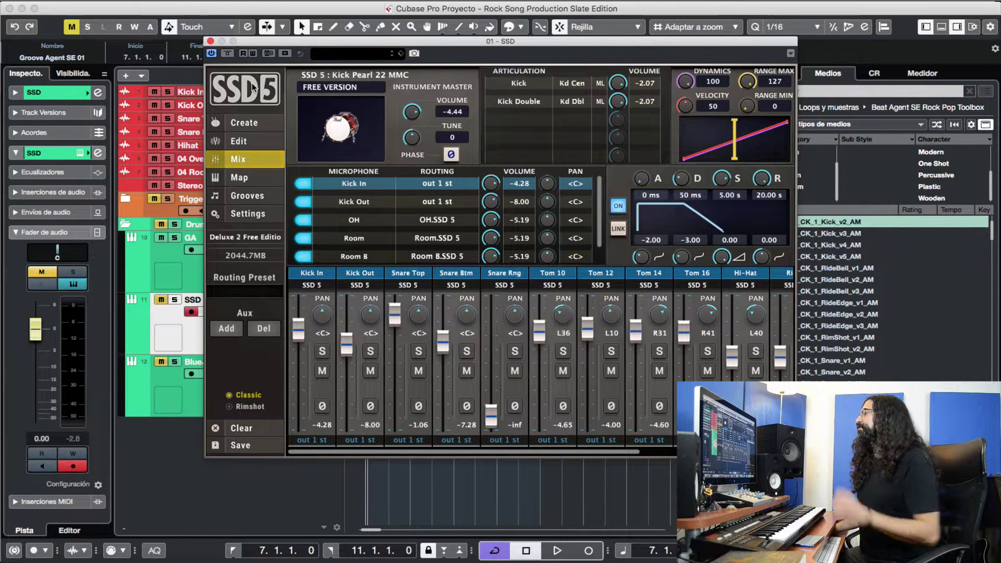
click(243, 123)
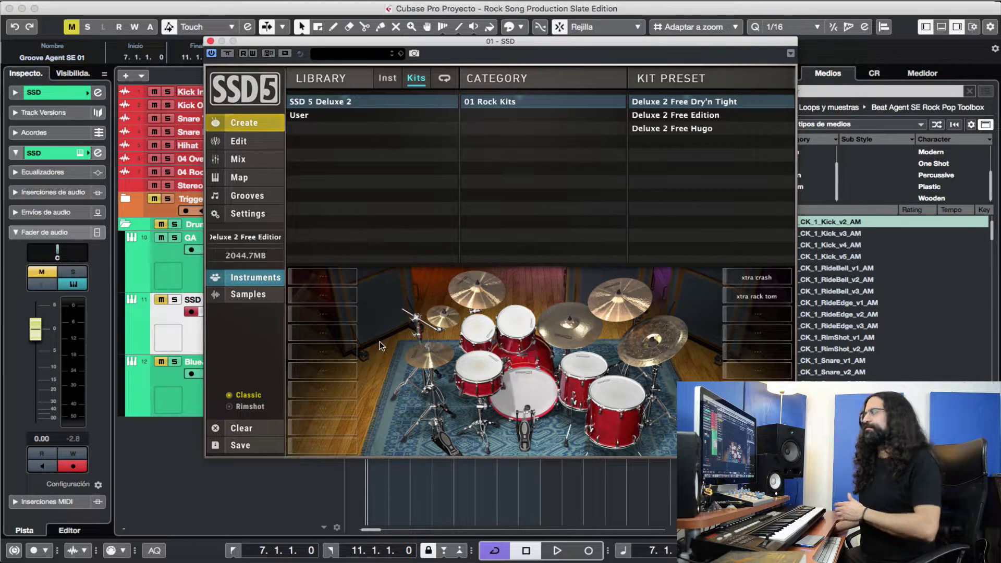
click(256, 159)
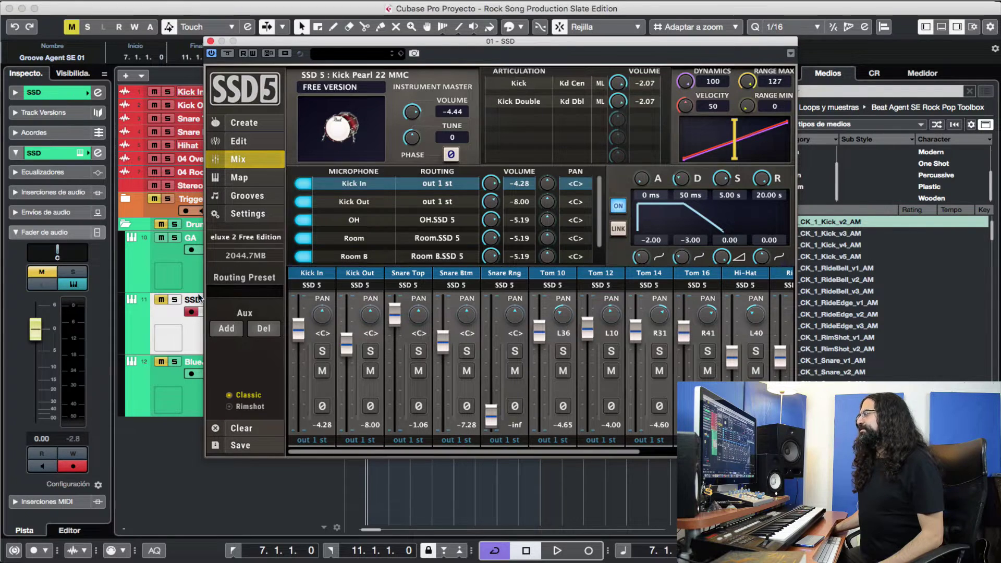
Audition the SSD drums in solo and examine the rest of the SSD 5 mixer channels through the overhead and room microphones.
click(175, 301)
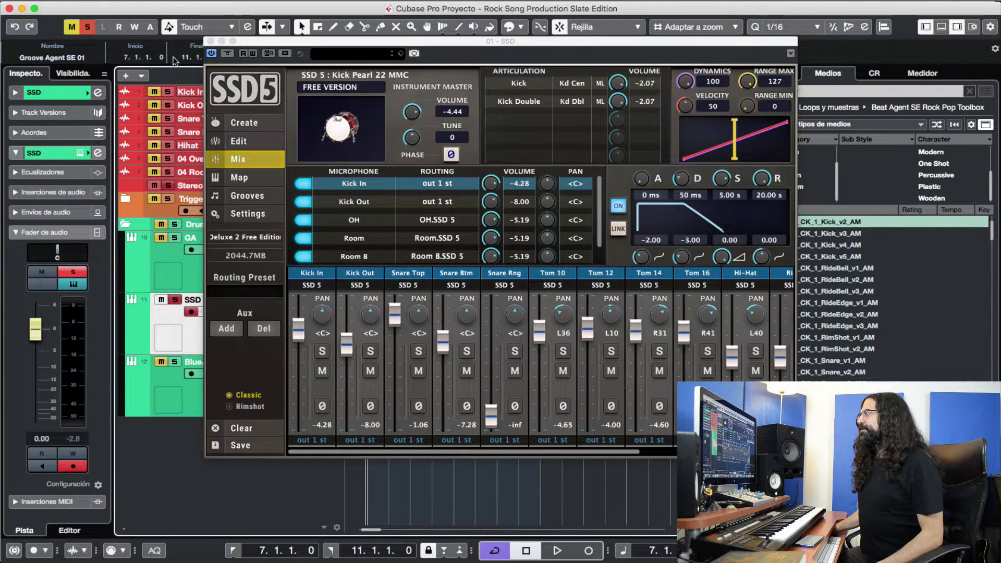
click(210, 42)
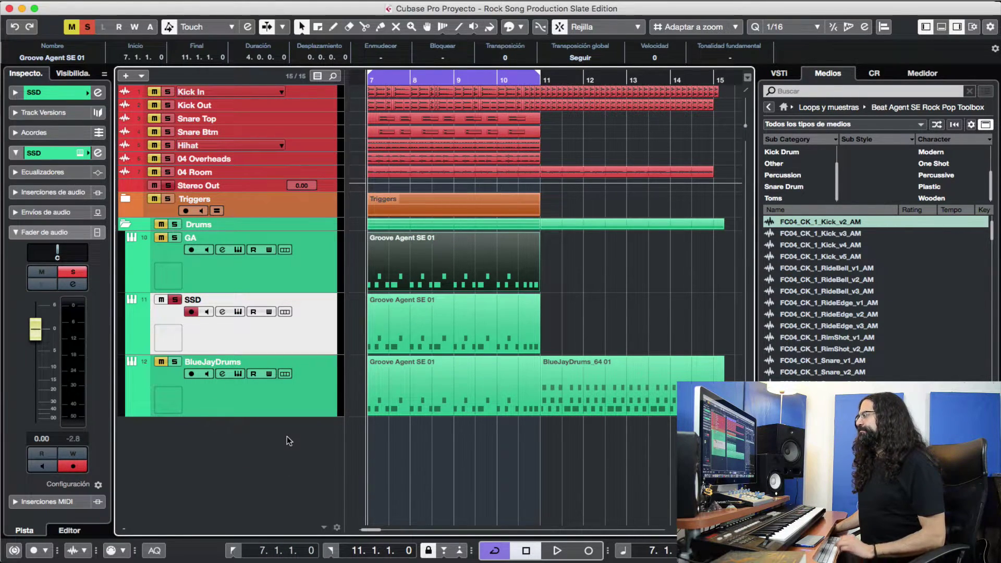
key(space)
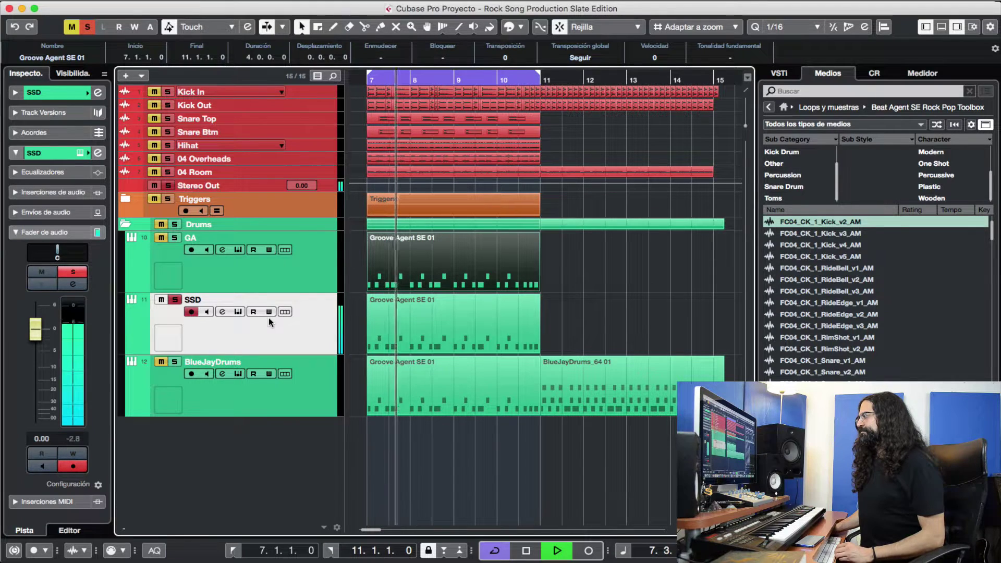
key(space)
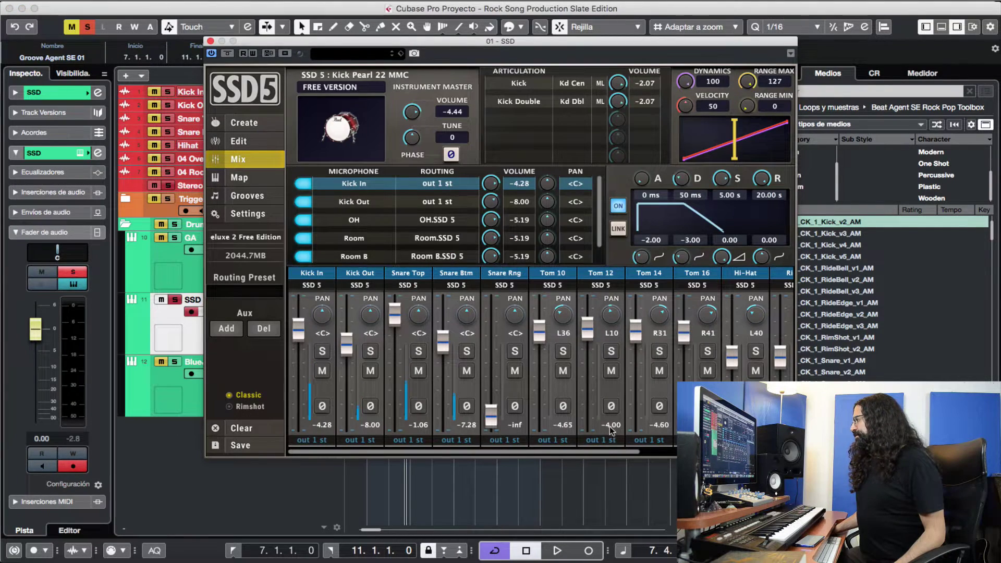
drag(618, 449, 769, 449)
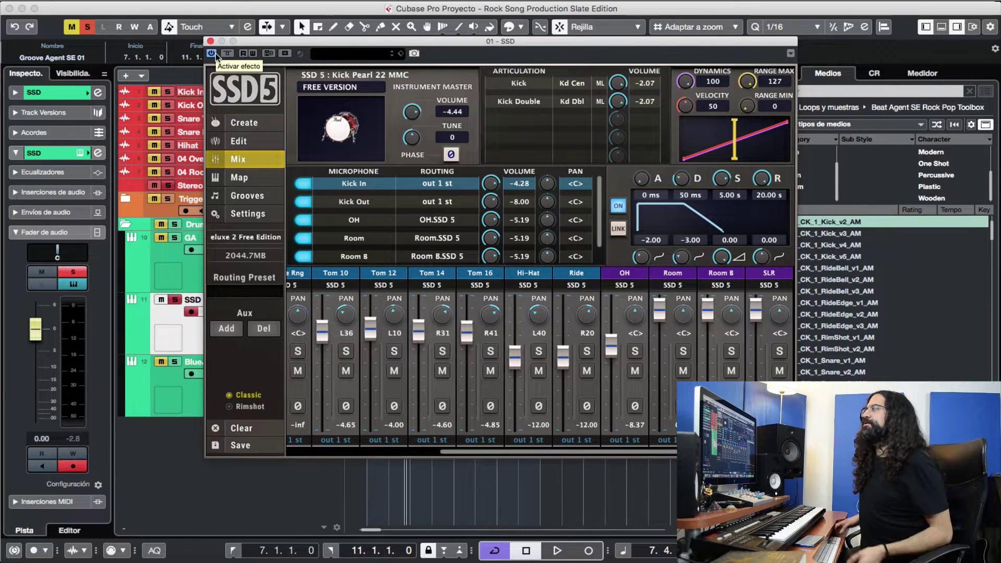
click(210, 41)
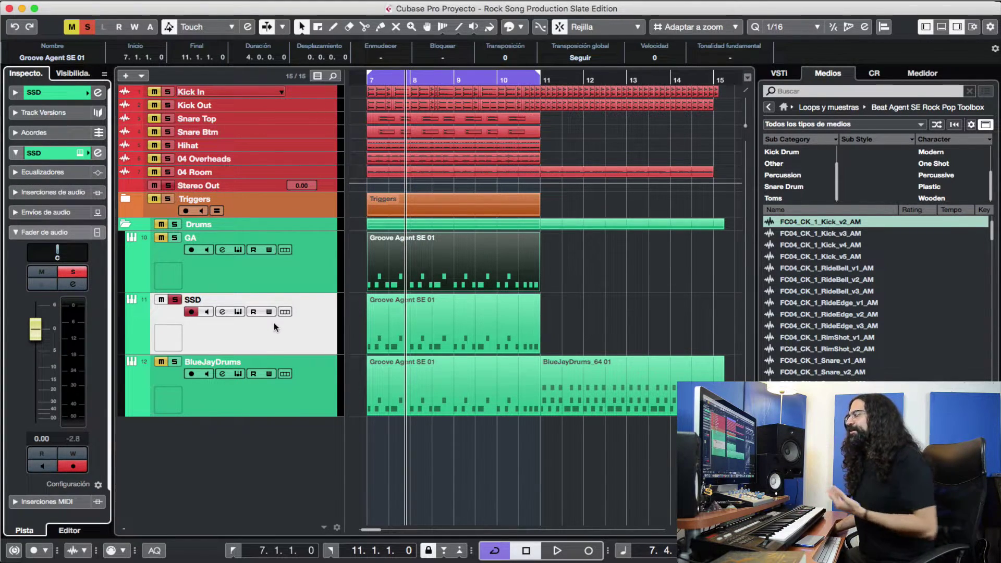
Clear the SSD solo, play the acoustic drums from bar 7, unmute GA and SSD in turn during playback, and stop.
click(234, 550)
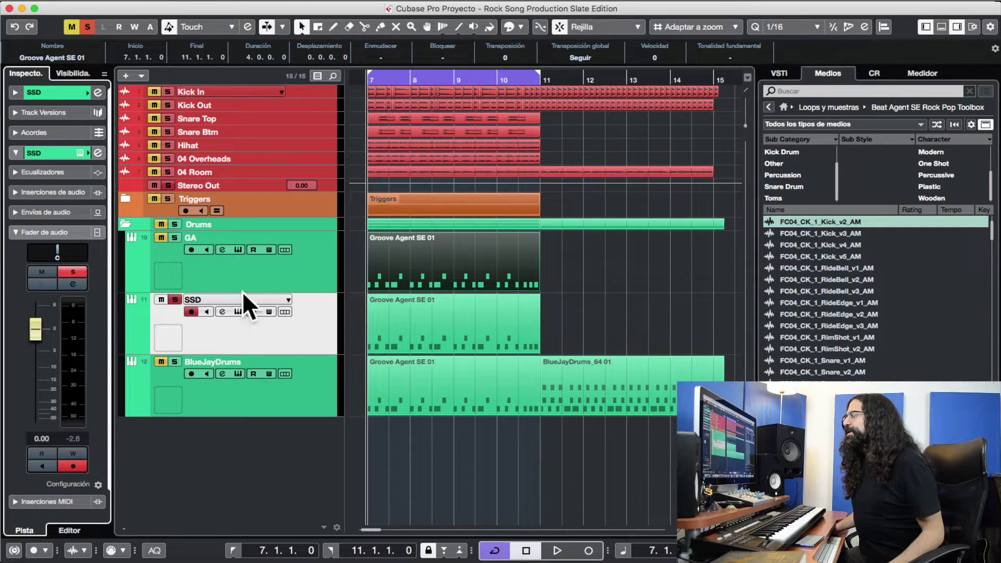
click(162, 299)
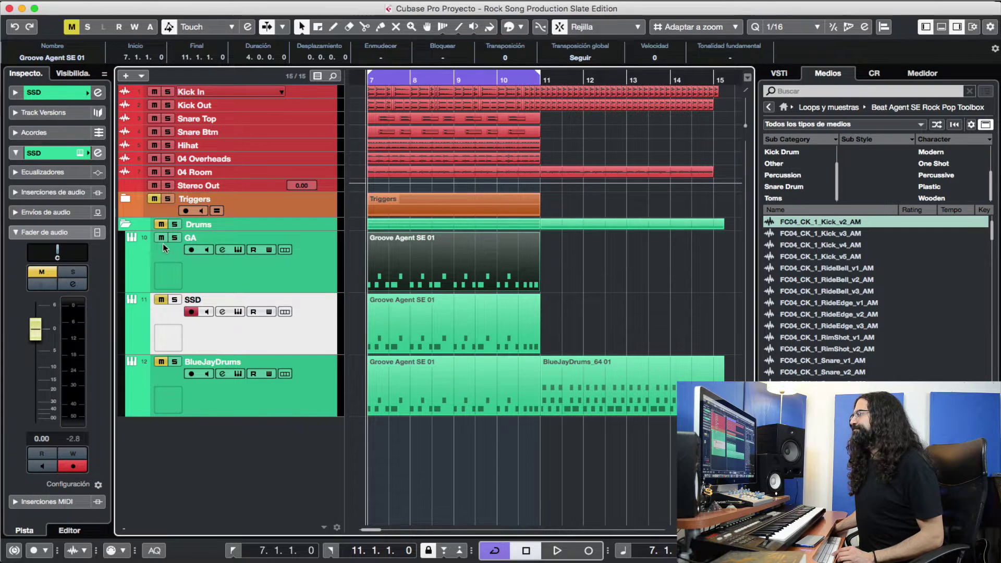
key(space)
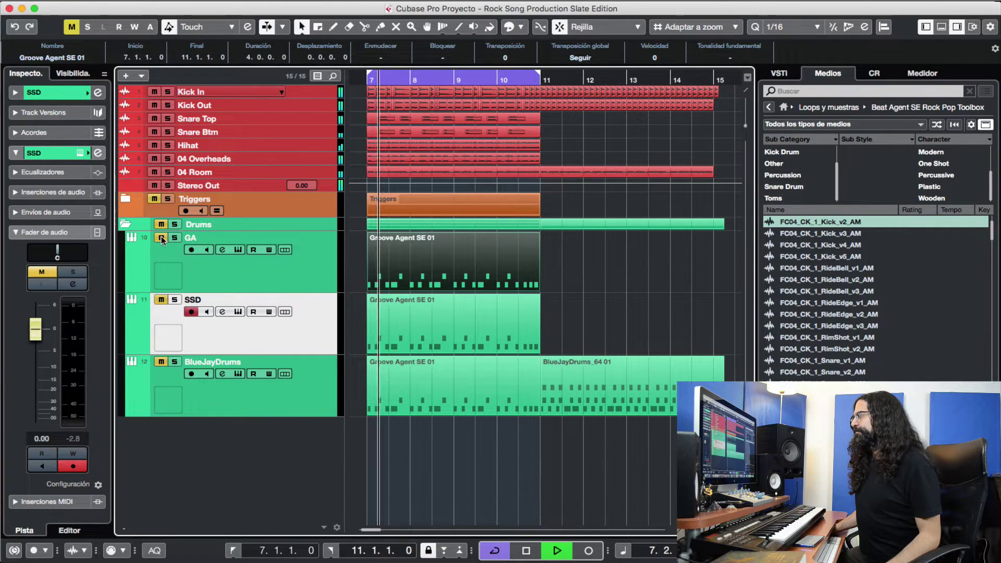
click(162, 238)
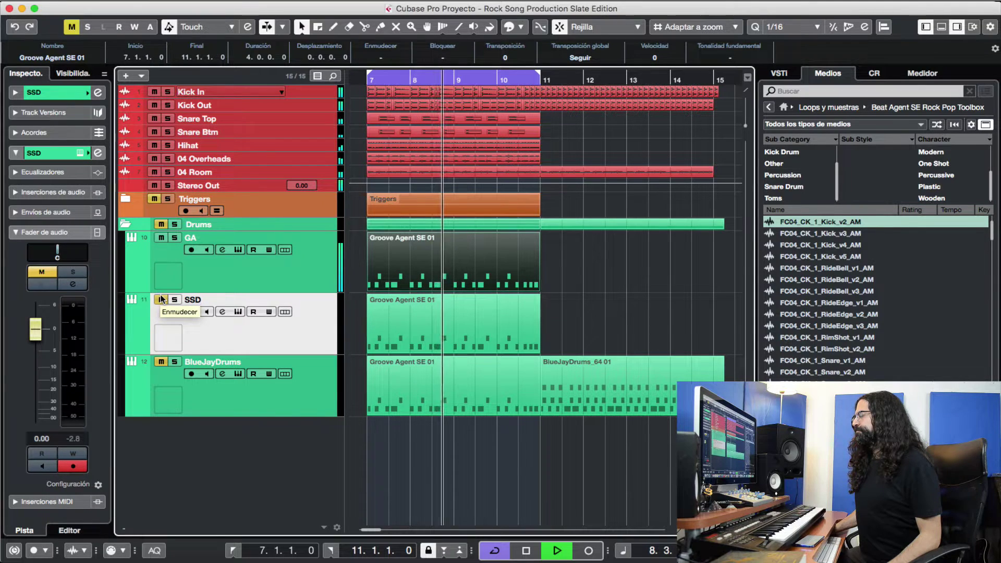
click(161, 299)
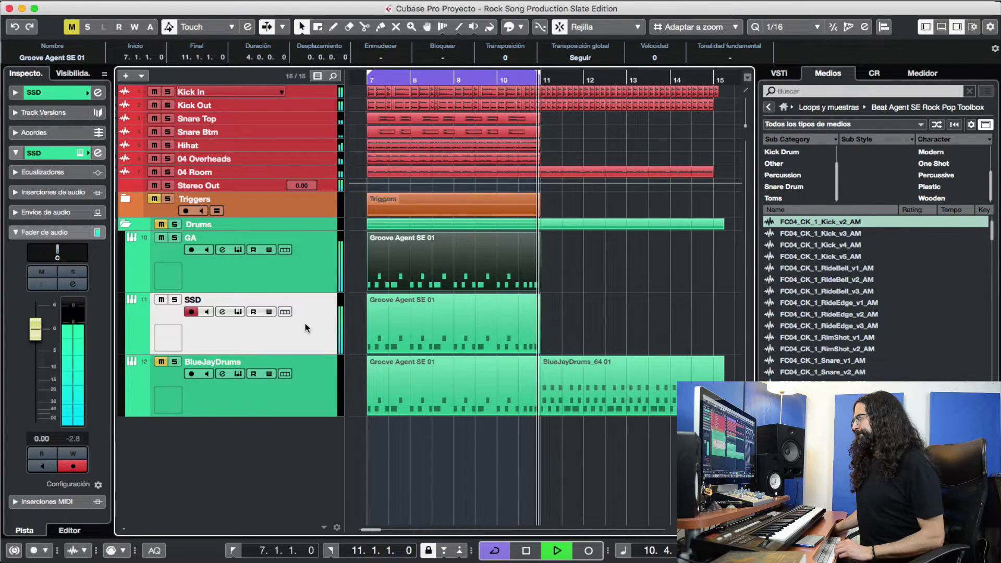
key(space)
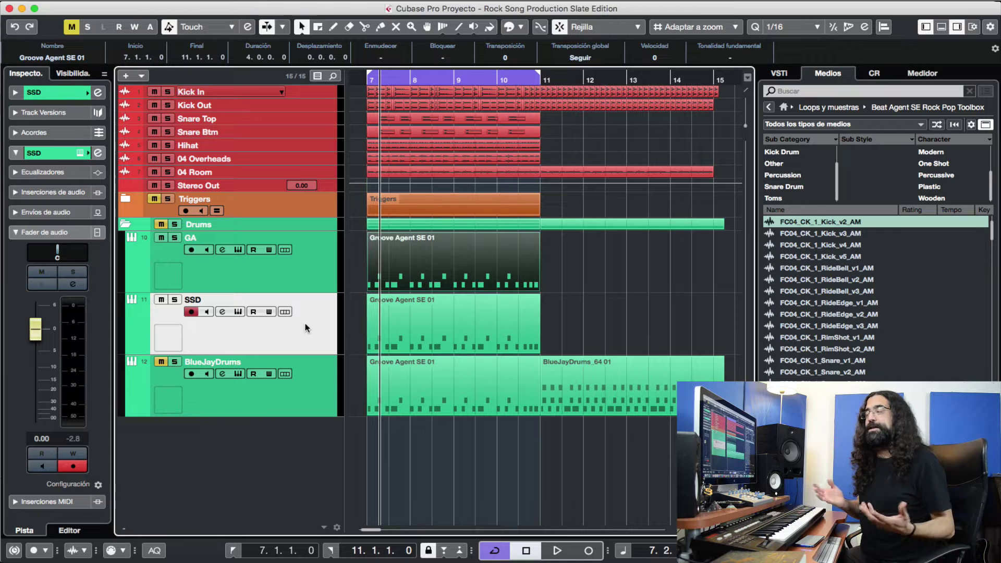
Select the BlueJayDrums track, search the instruments for a new instrument track for "drum", and leave without adding a track.
click(313, 383)
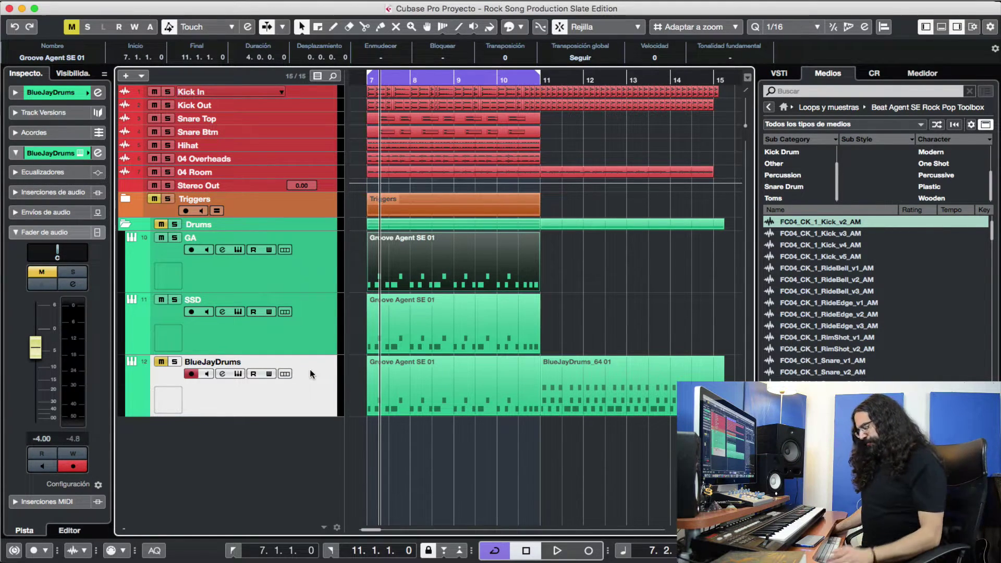
key(t)
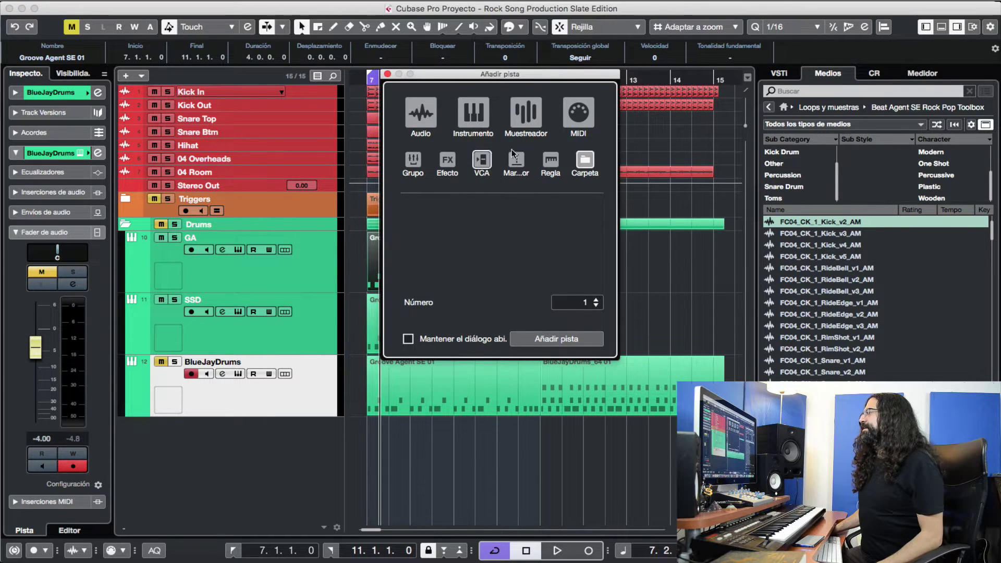
click(473, 113)
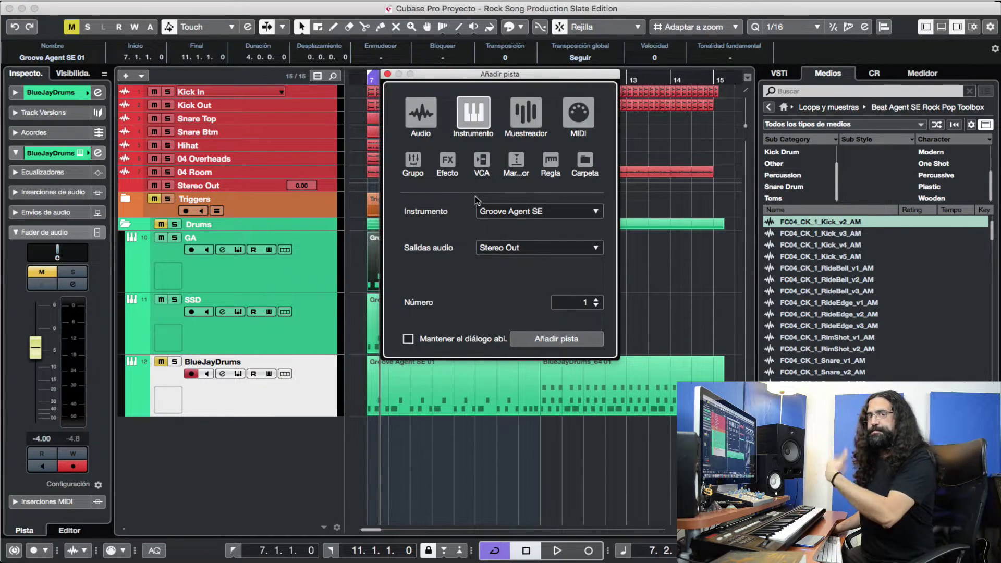
click(544, 214)
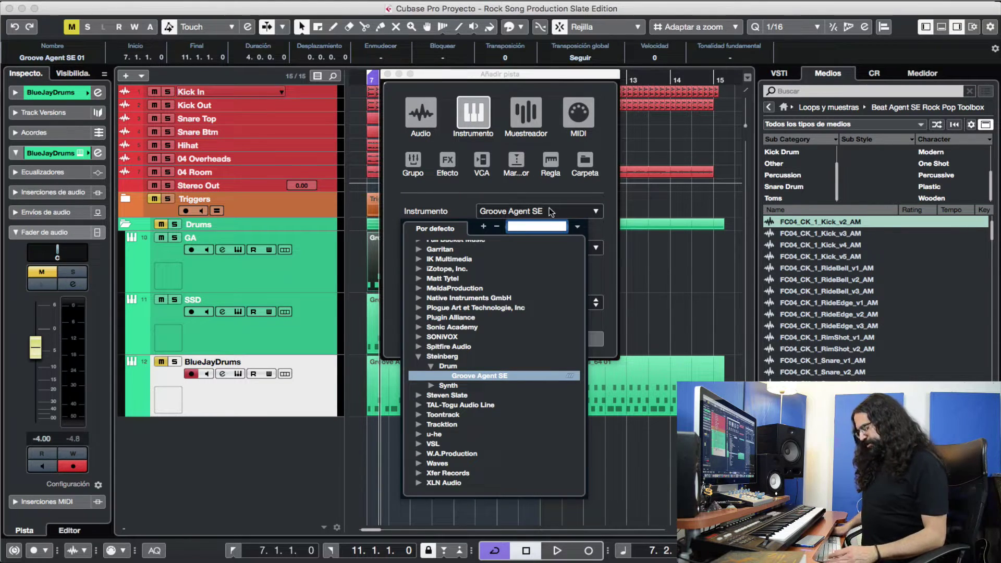
text(drum)
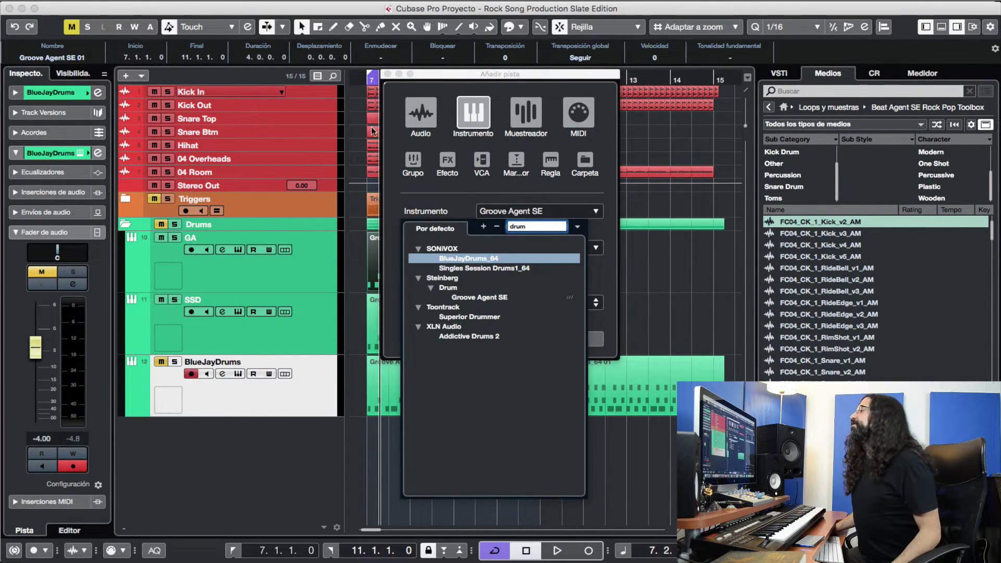
click(423, 93)
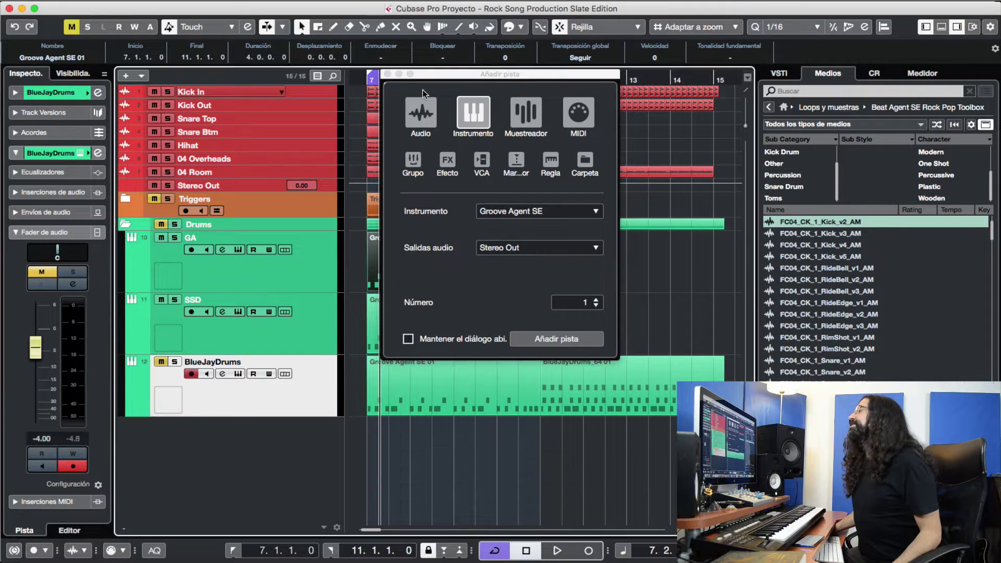
click(388, 73)
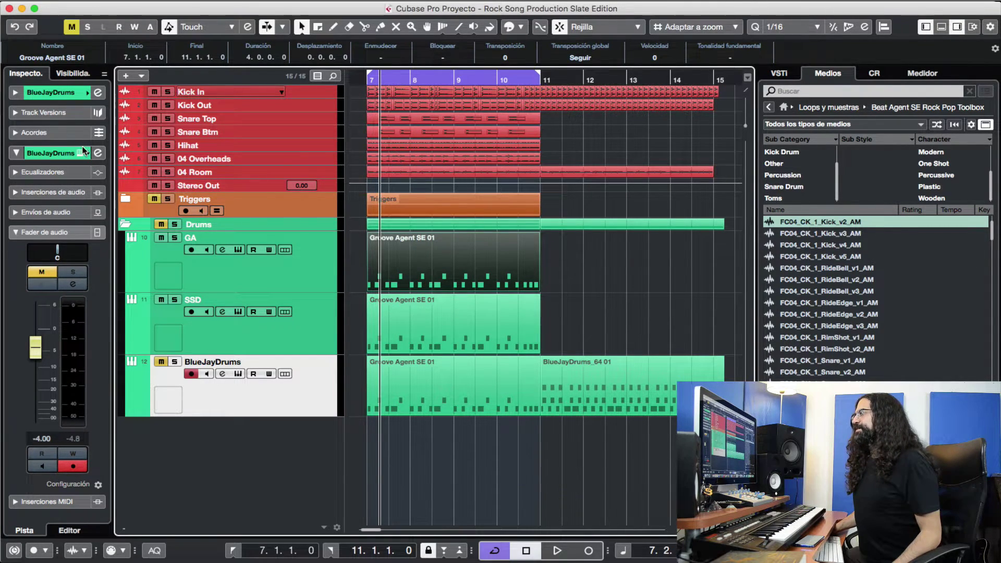
View the BlueJayDrums track's instrument, unmute the track, and close the instrument window.
click(238, 374)
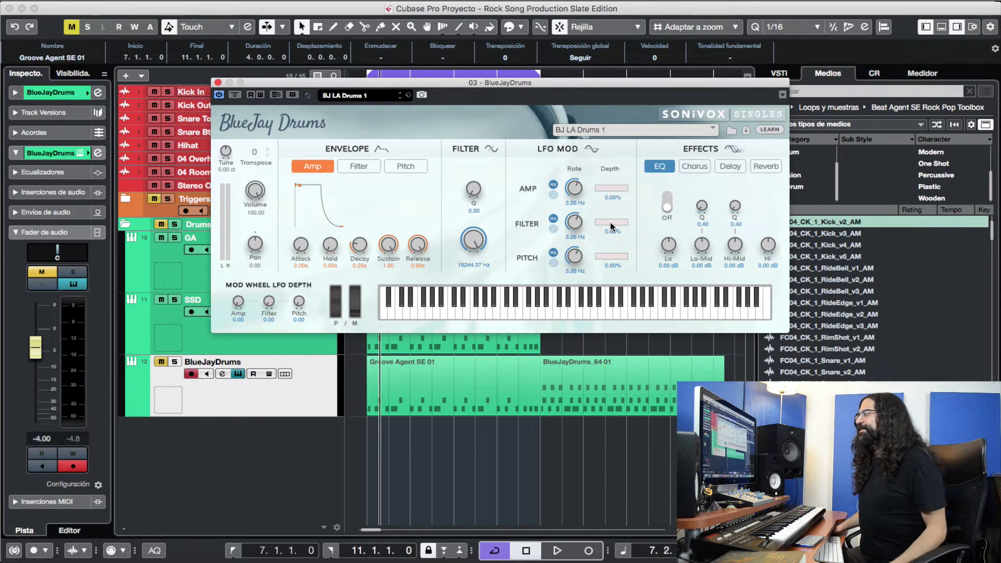
click(159, 361)
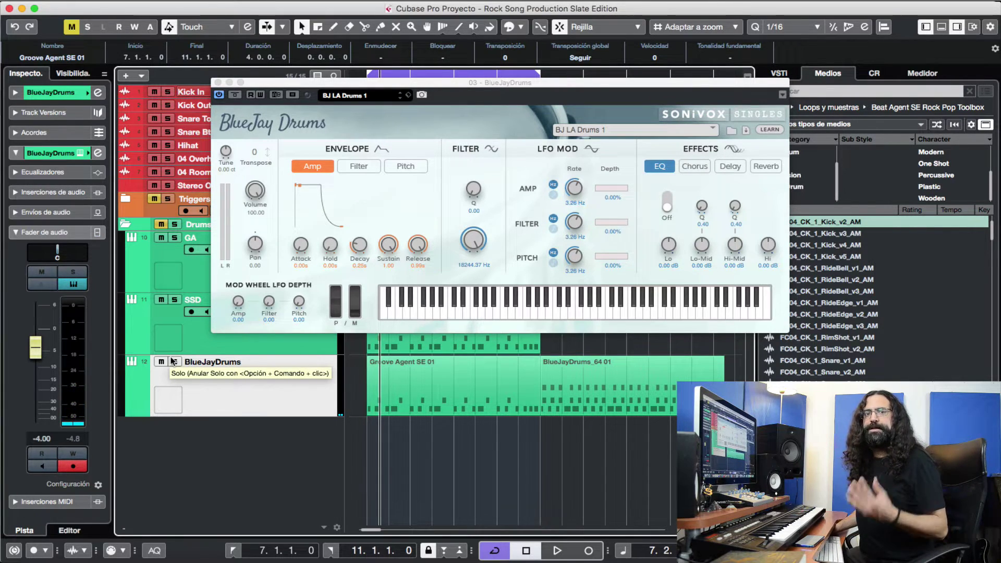
click(217, 82)
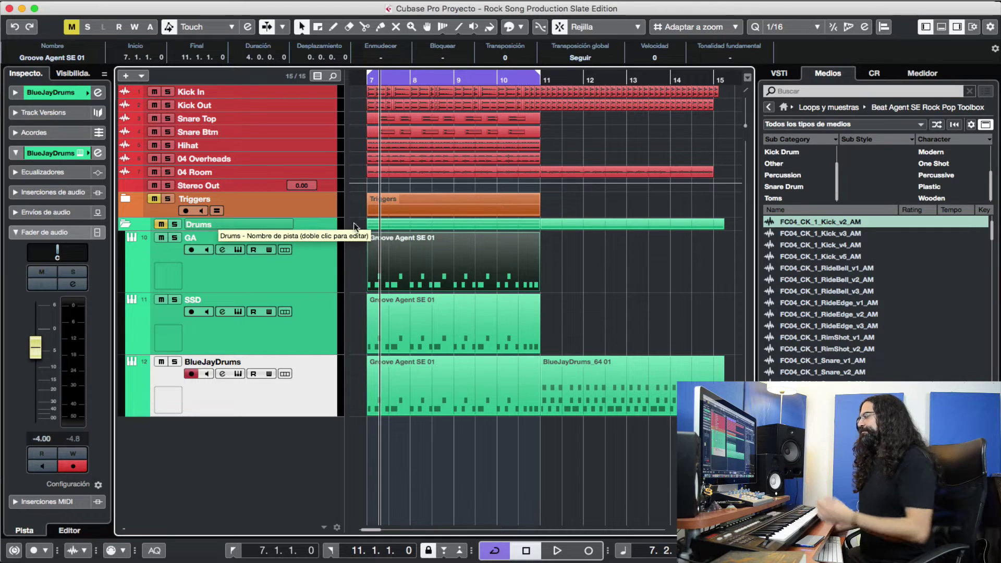
Compare the acoustic drums with and without the whole Drums folder by switching its mute during playback from bar 7, and stop with it unmuted.
click(232, 550)
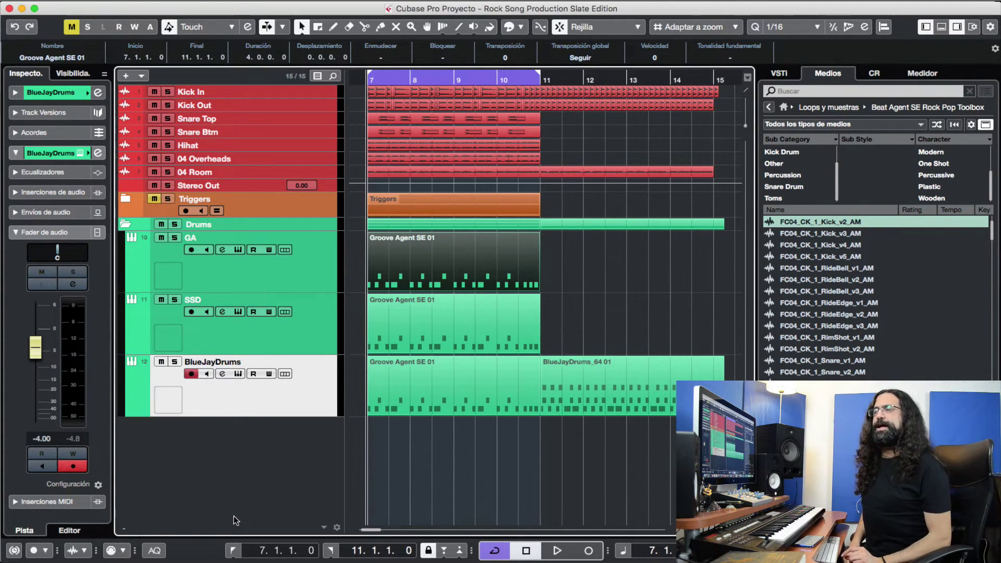
key(space)
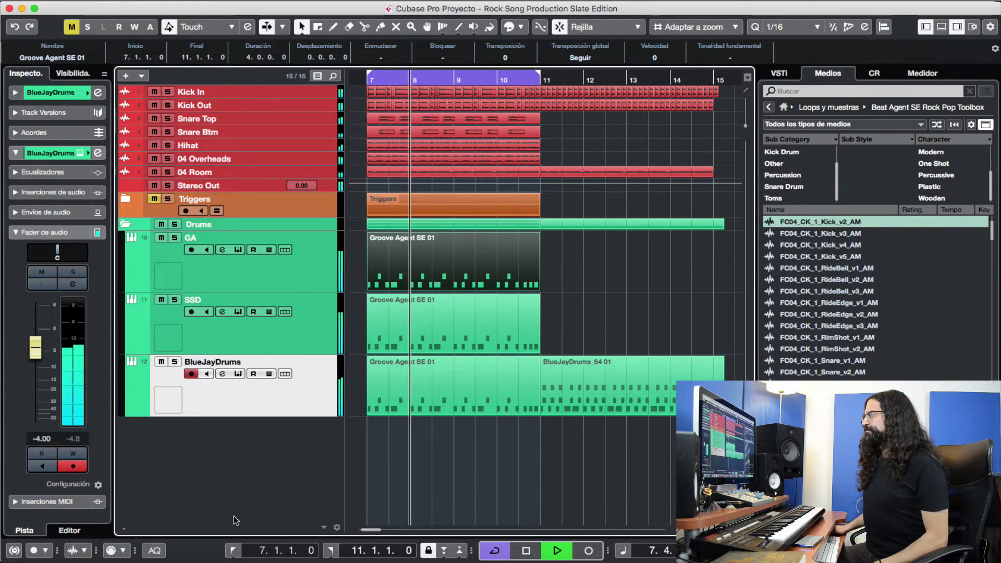
click(162, 224)
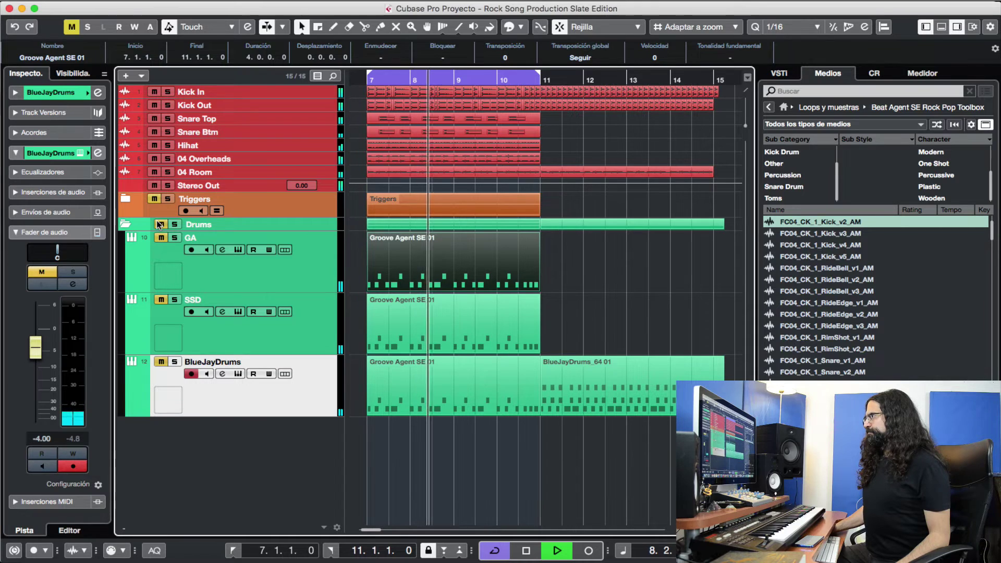
click(161, 225)
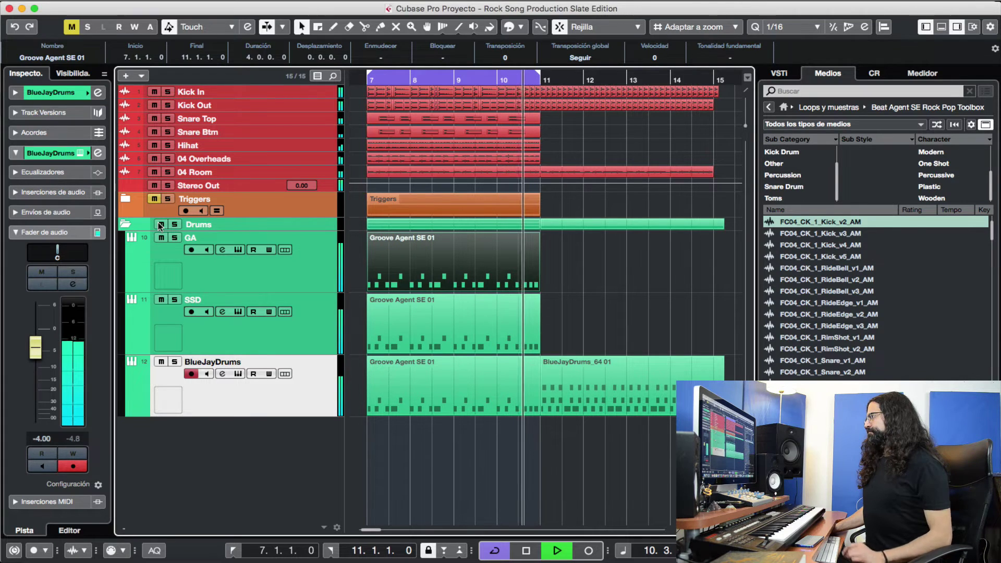
key(space)
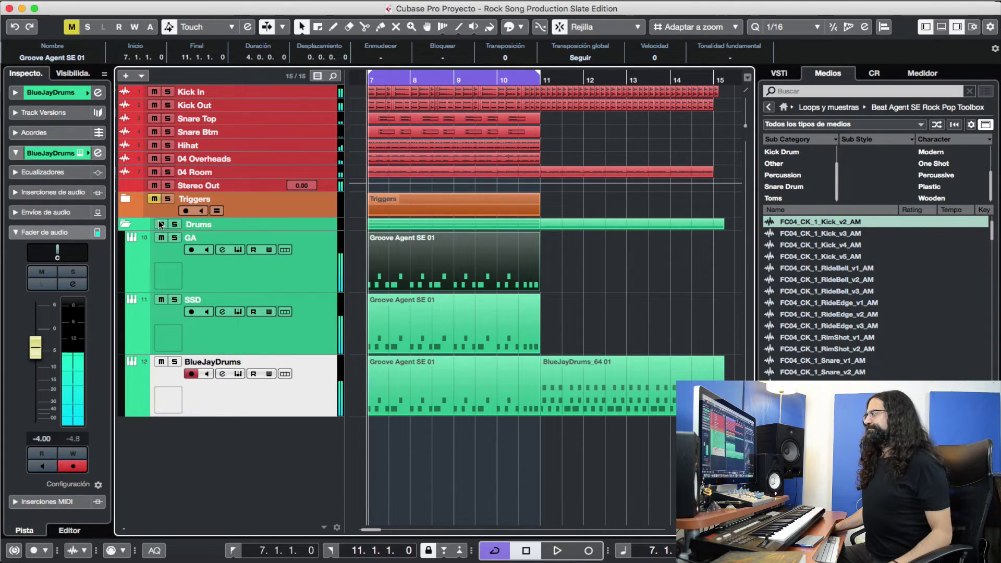